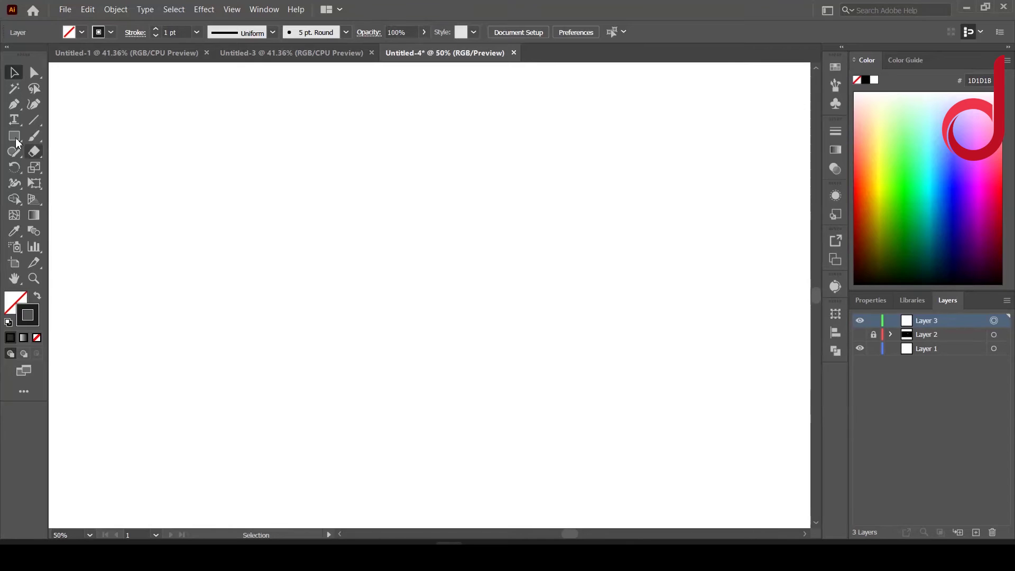
Draw an 800 × 800 px circle with the Ellipse tool and move it to the upper left
left_click_drag(16, 139, 79, 166)
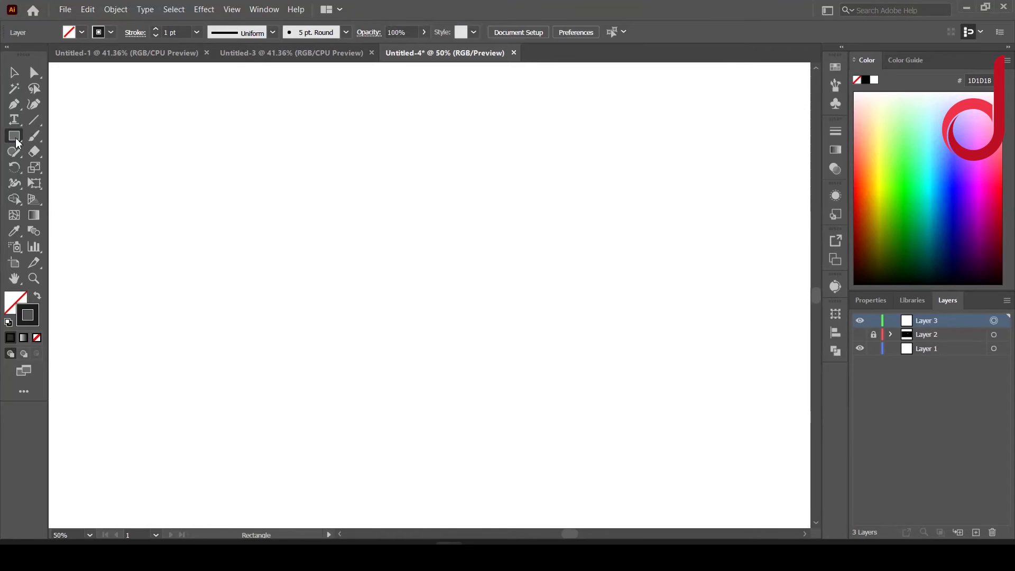
left_click(292, 243)
type("8")
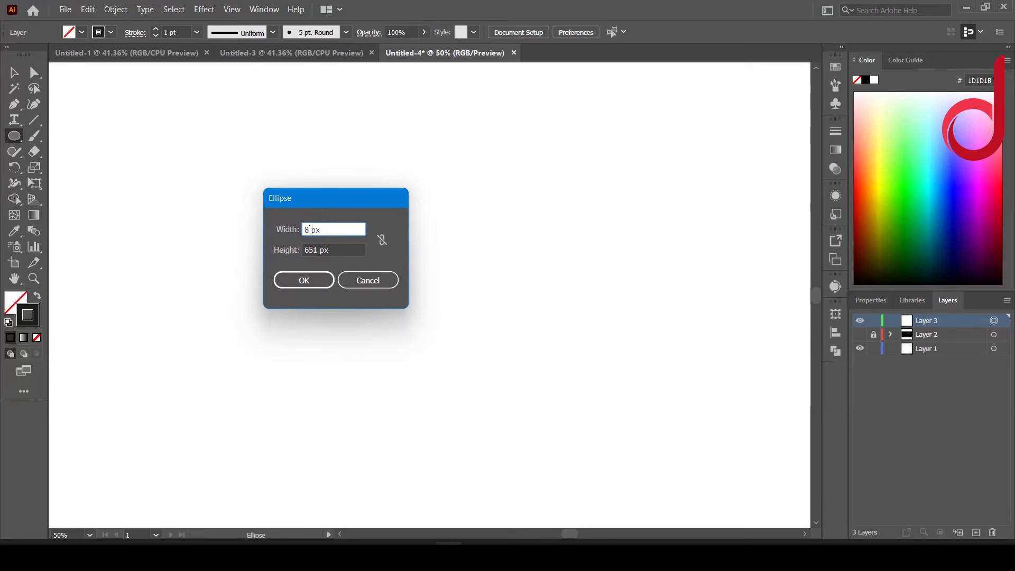
type("00")
key("Tab")
type("800")
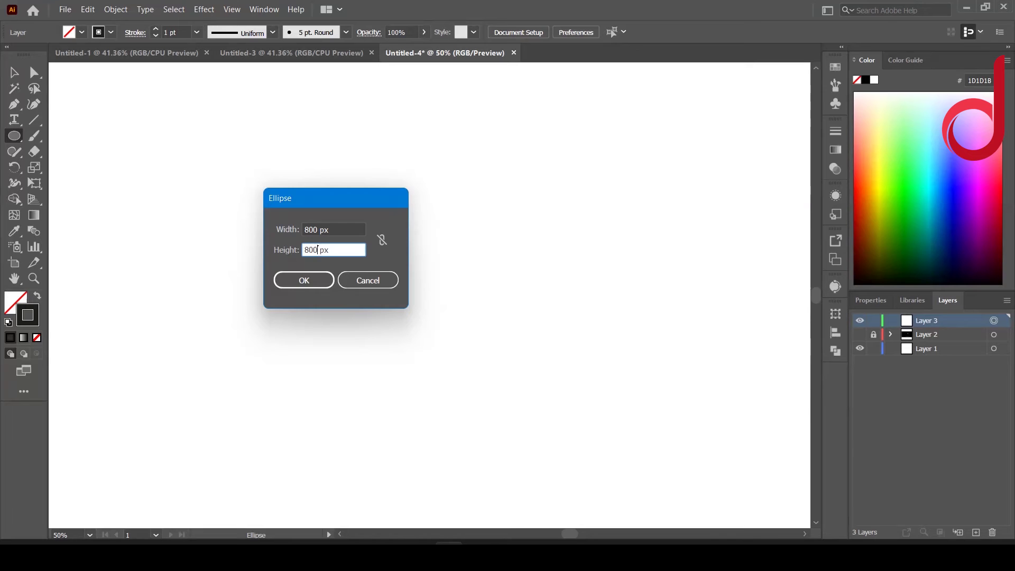
left_click(294, 280)
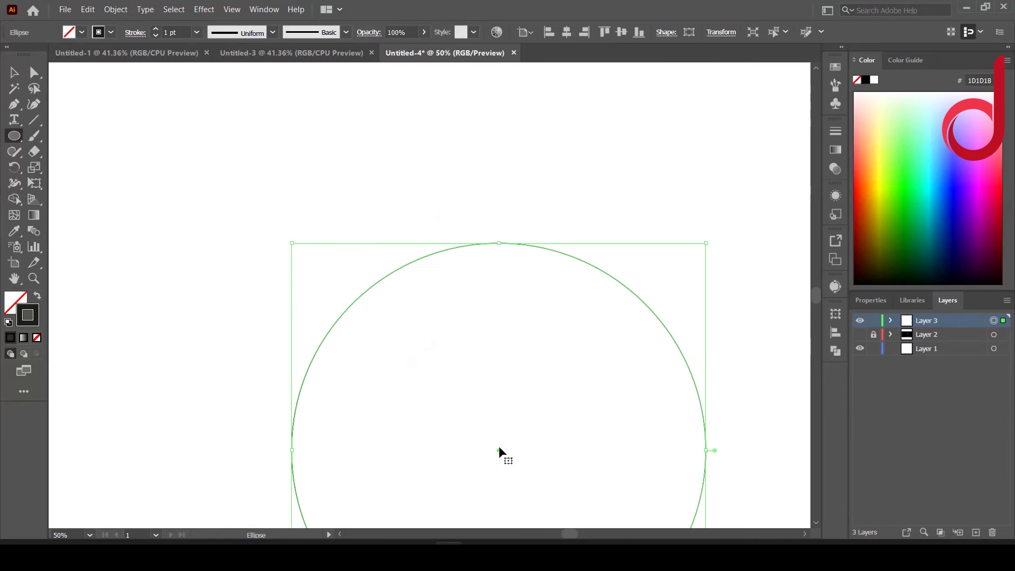
mouse_move(500, 453)
left_mouse_down()
mouse_move(387, 289)
mouse_move(373, 291)
left_mouse_up()
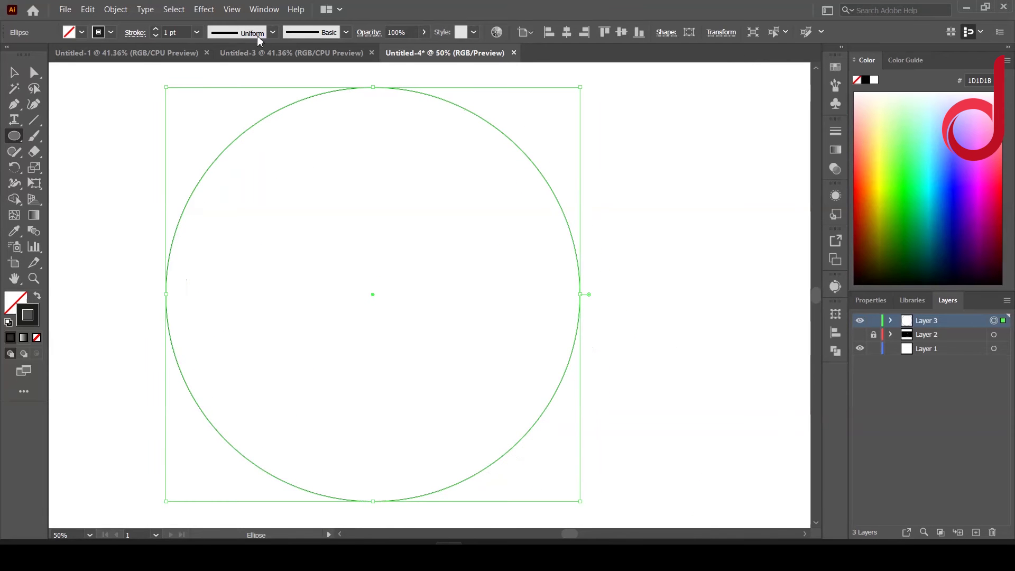
Give the circle a dashed 20 pt stroke with the lens width profile
left_click(133, 34)
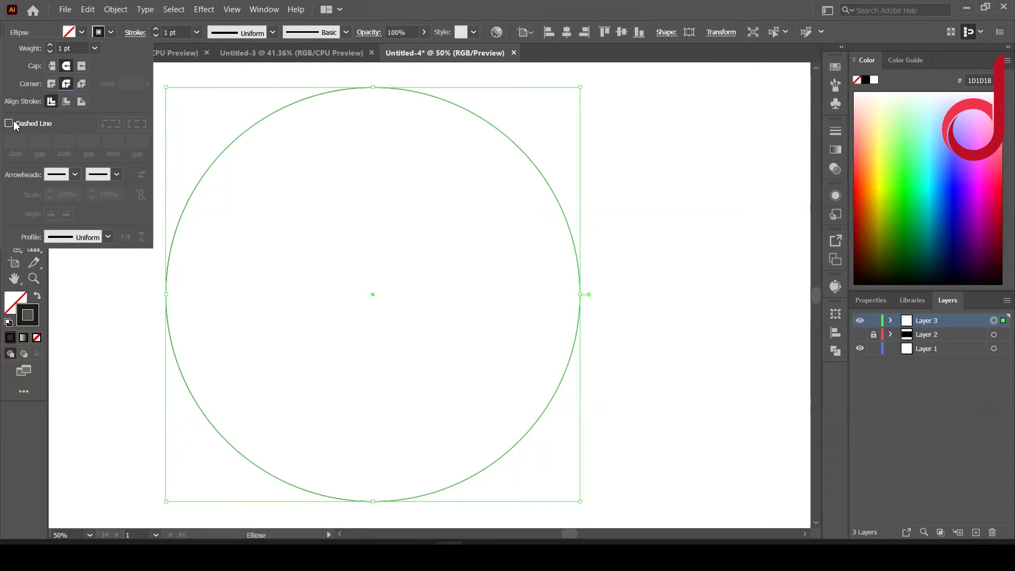
left_click(11, 123)
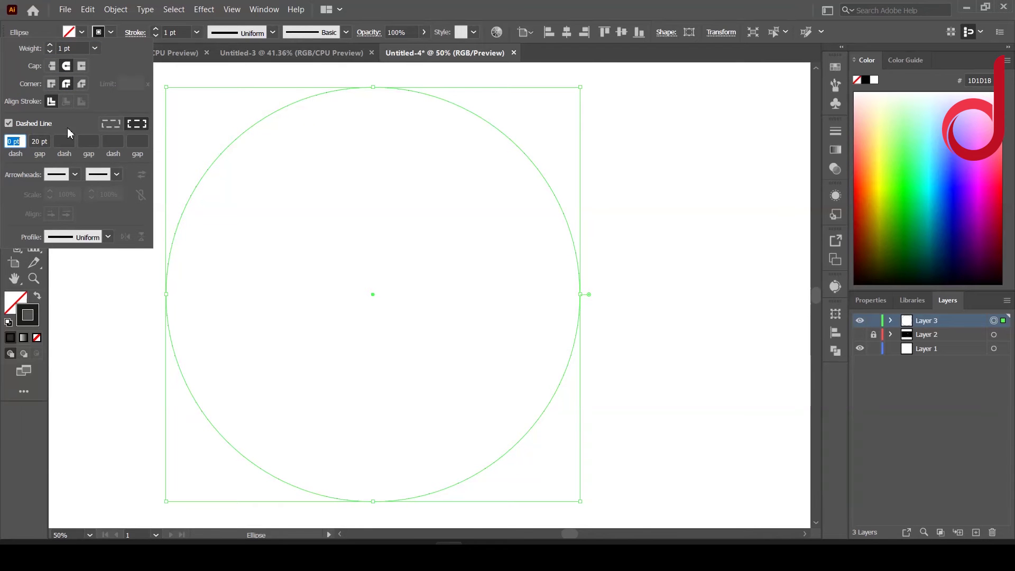
double_click(62, 48)
type("20")
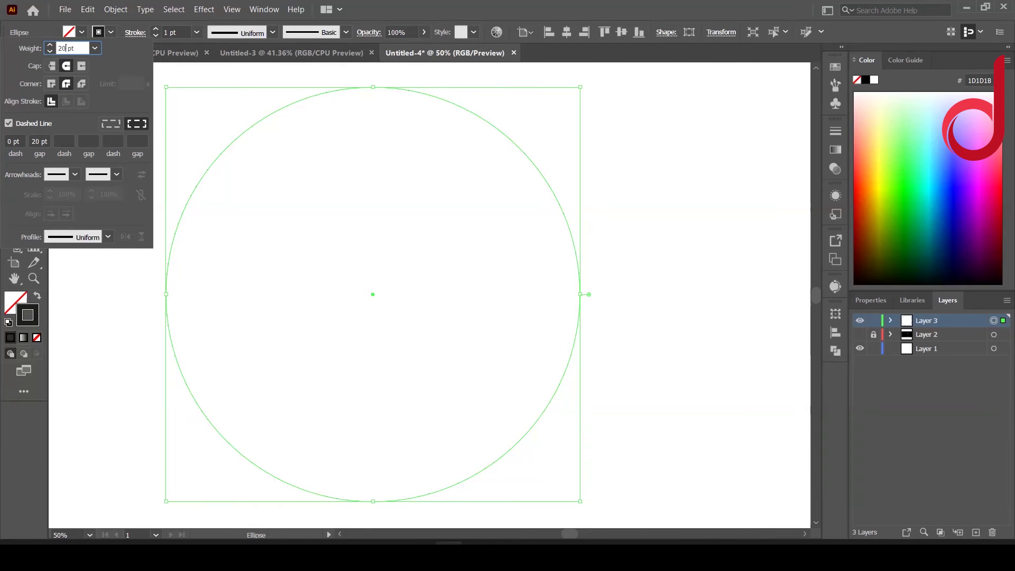
left_click(108, 237)
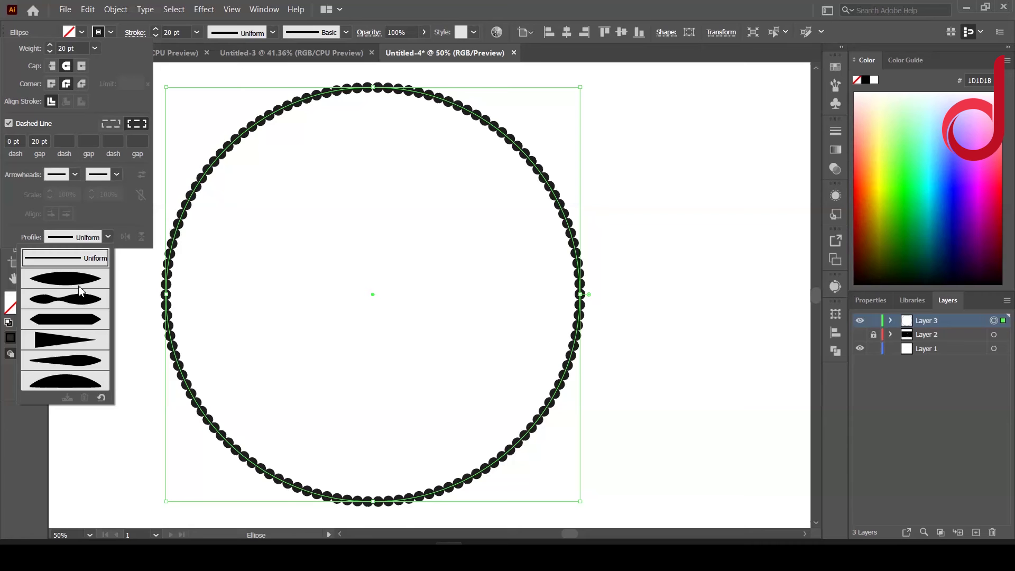
left_click(78, 287)
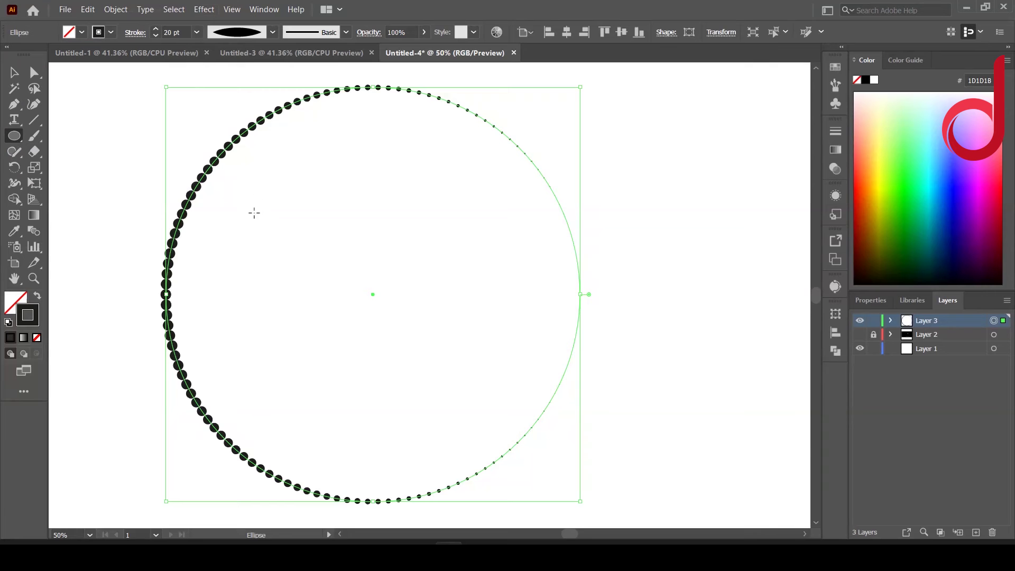
Add a Transform effect that scales the circle to 98% both ways with 25 copies
left_click(204, 9)
mouse_move(243, 127)
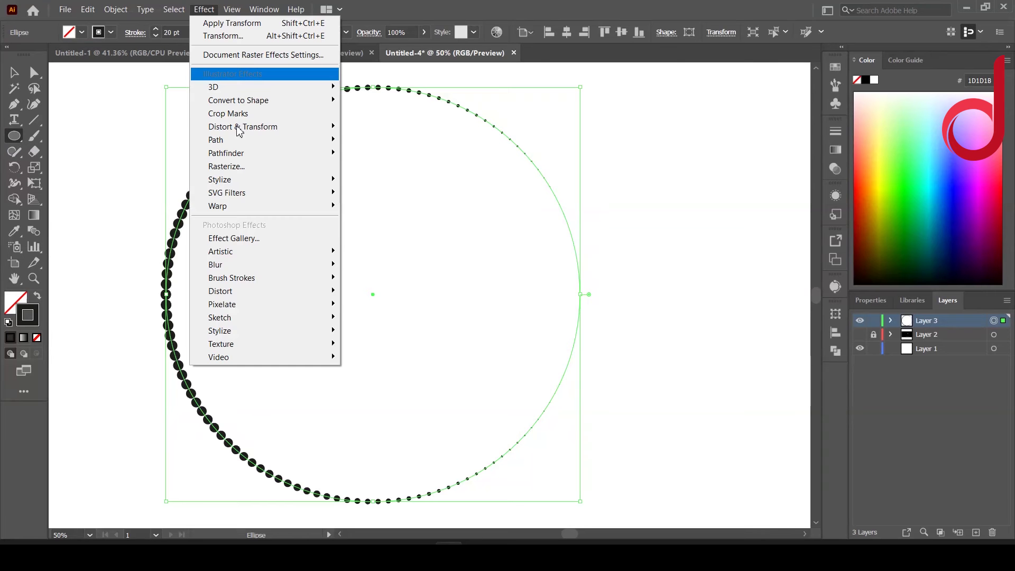
left_click(146, 172)
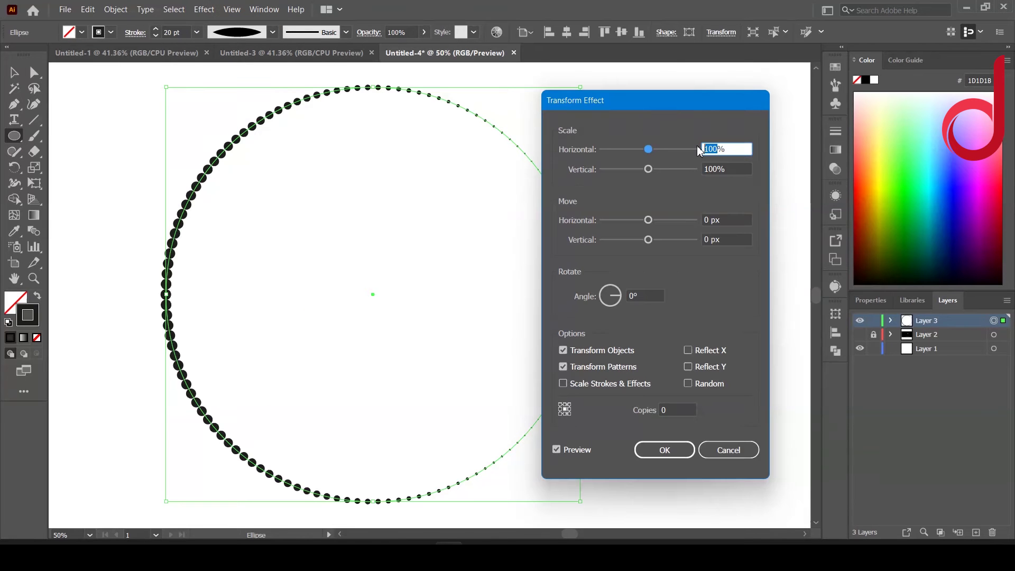
key("Down")
key("Down")
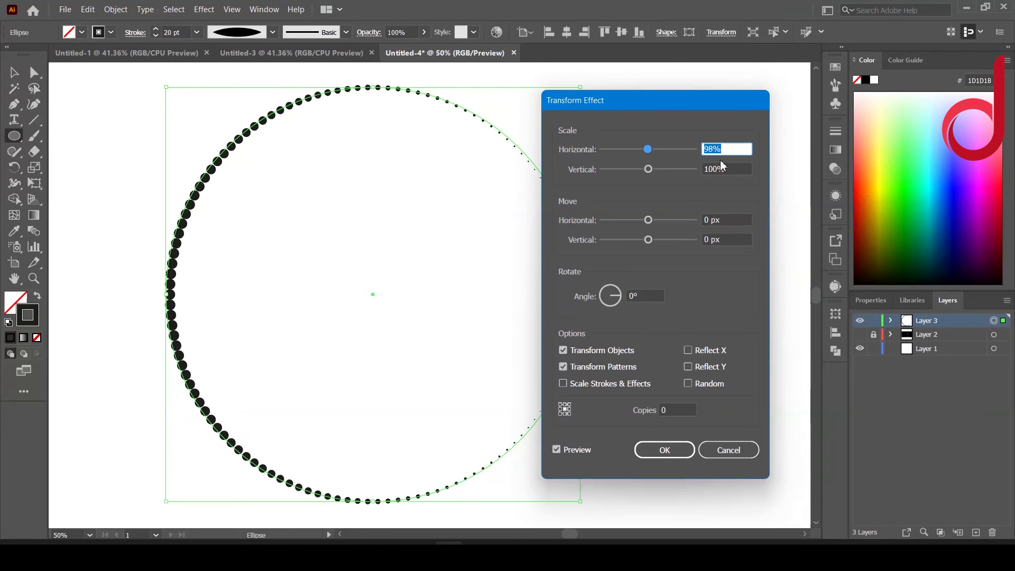
left_click(722, 166)
key("Down")
key("Down")
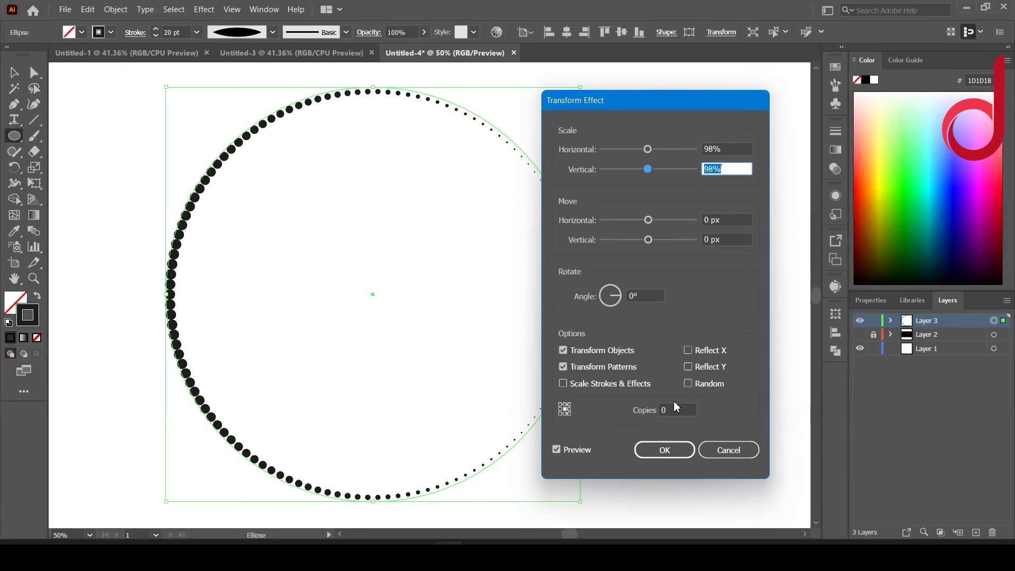
left_click(687, 410)
type("25")
left_click_drag(608, 100, 696, 138)
Set the Transform effect's horizontal move to 8 px and apply it
left_click(792, 258)
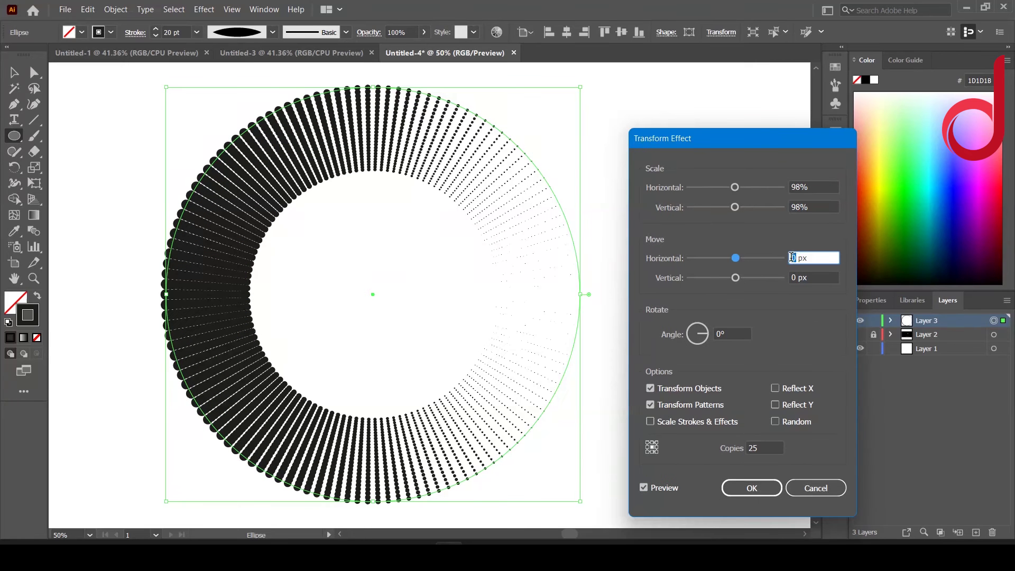
key("Up")
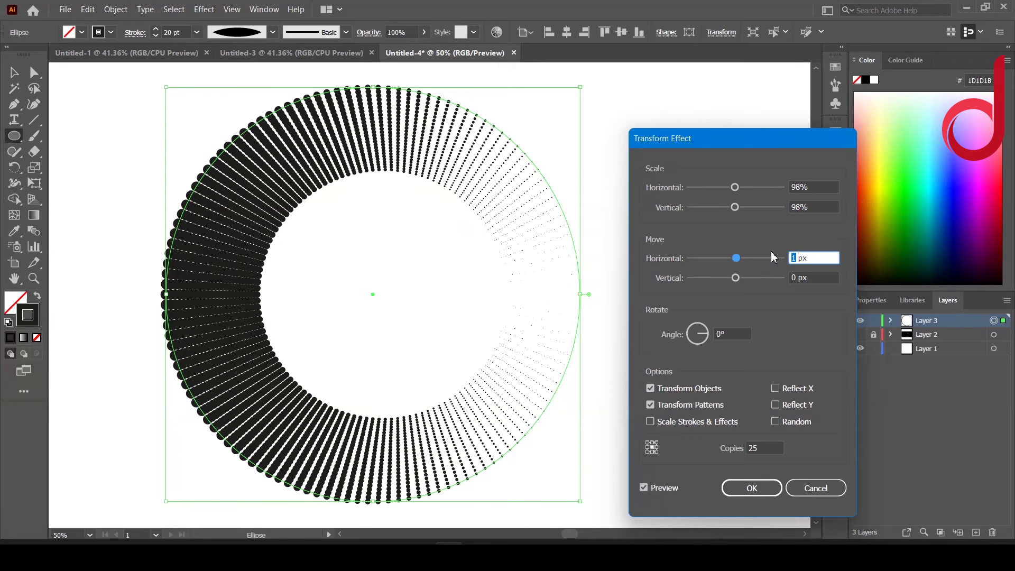
type("8")
key("Tab")
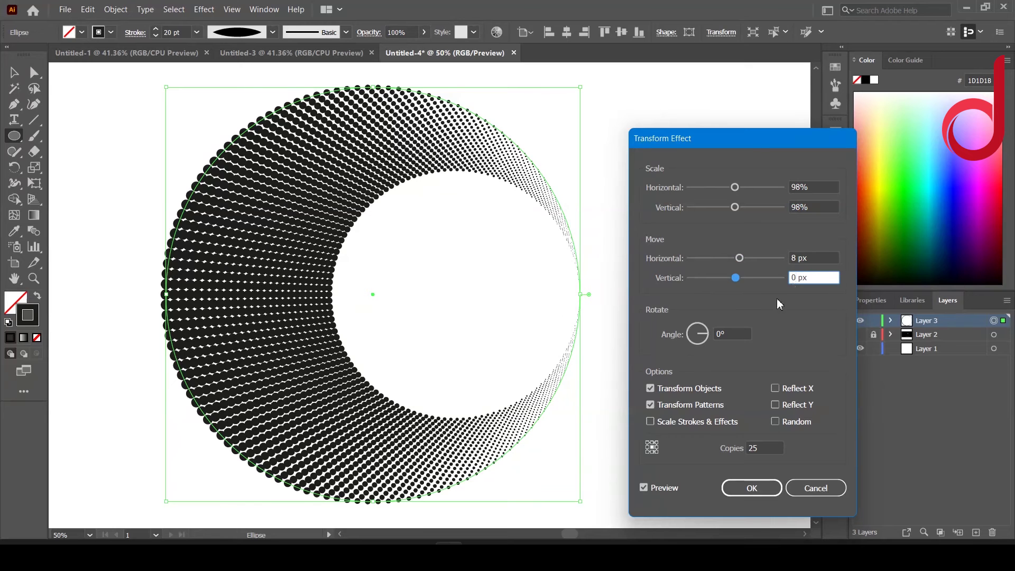
left_click(791, 259)
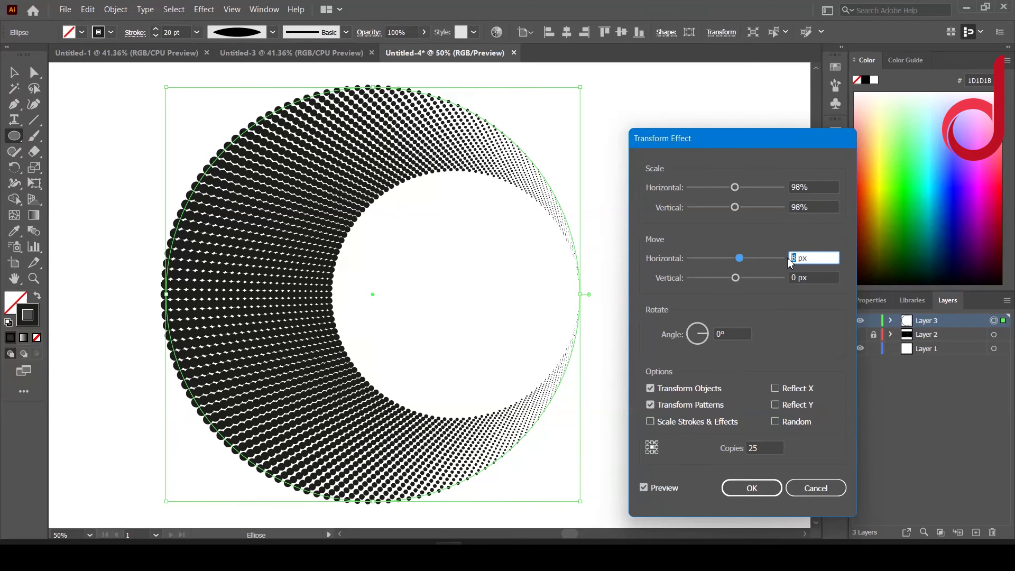
key("Up")
key("Down")
left_click(751, 488)
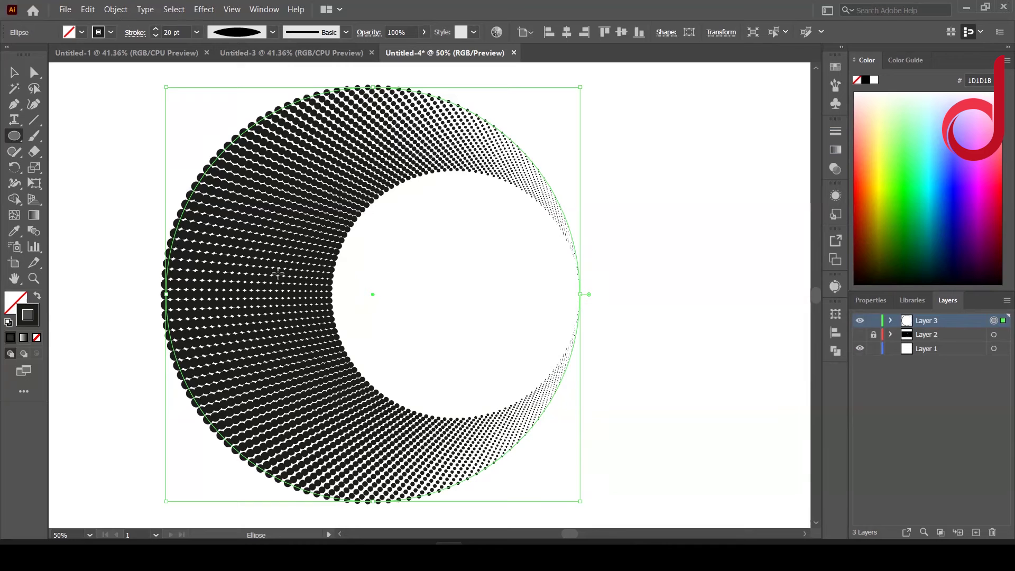
Expand the tunnel's appearance into real dot shapes and open the artwork's context menu
left_click(116, 10)
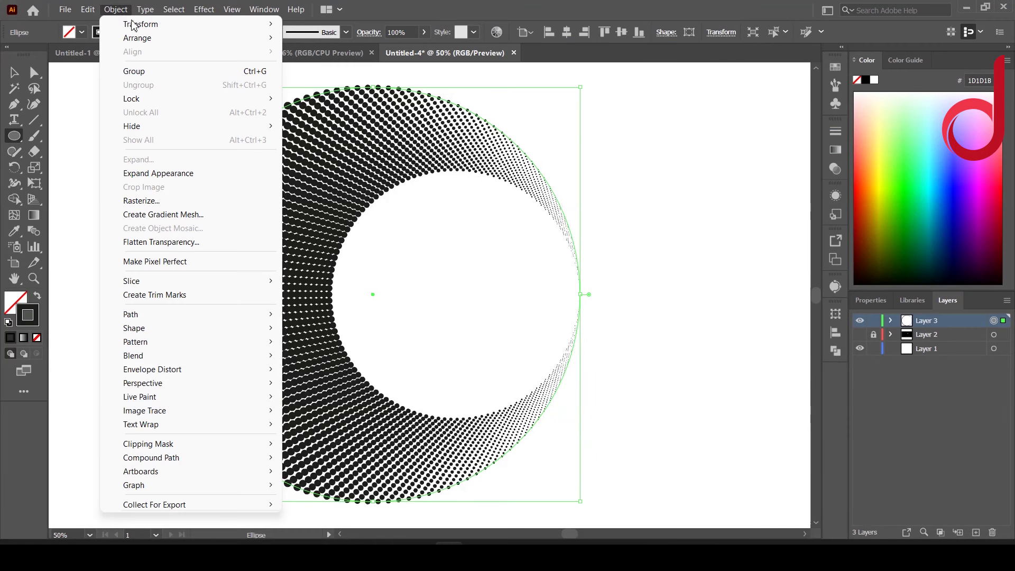
left_click(178, 179)
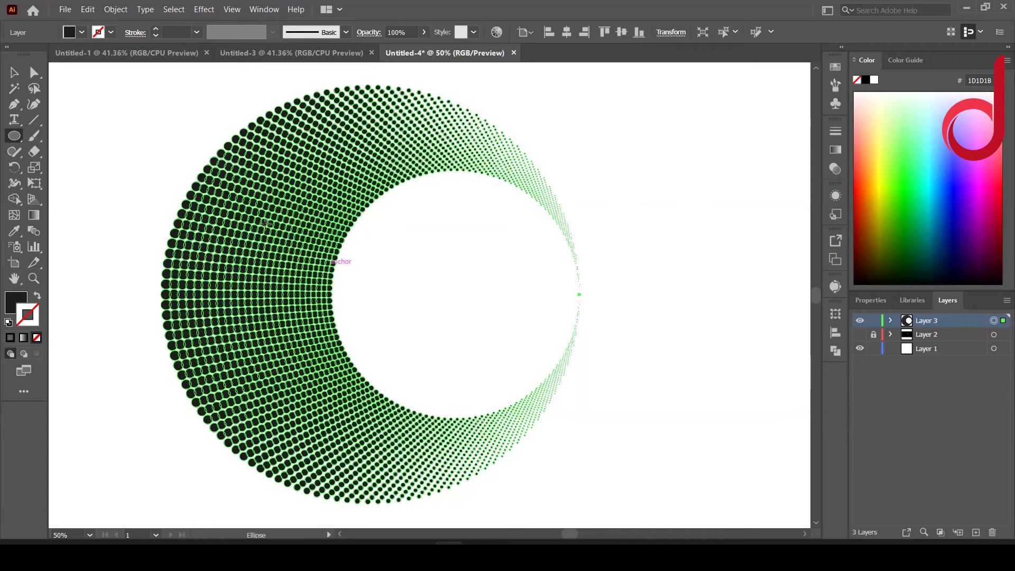
left_click(13, 71)
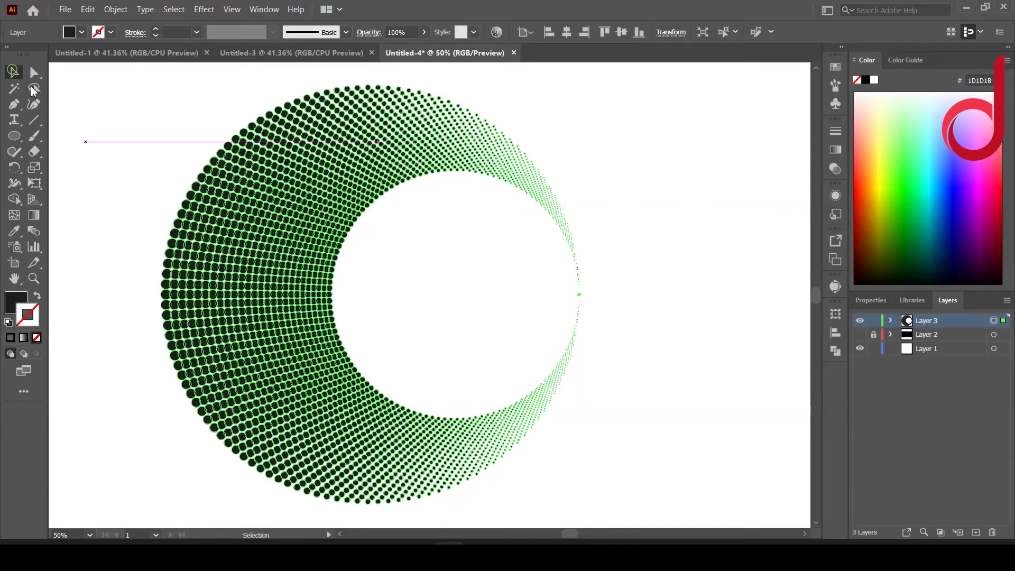
right_click(284, 261)
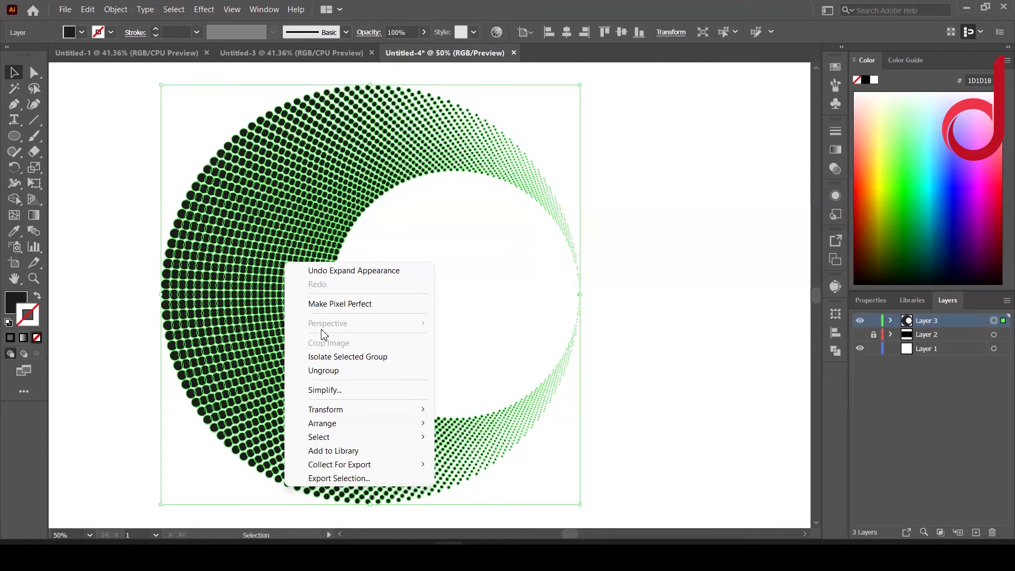
mouse_move(358, 409)
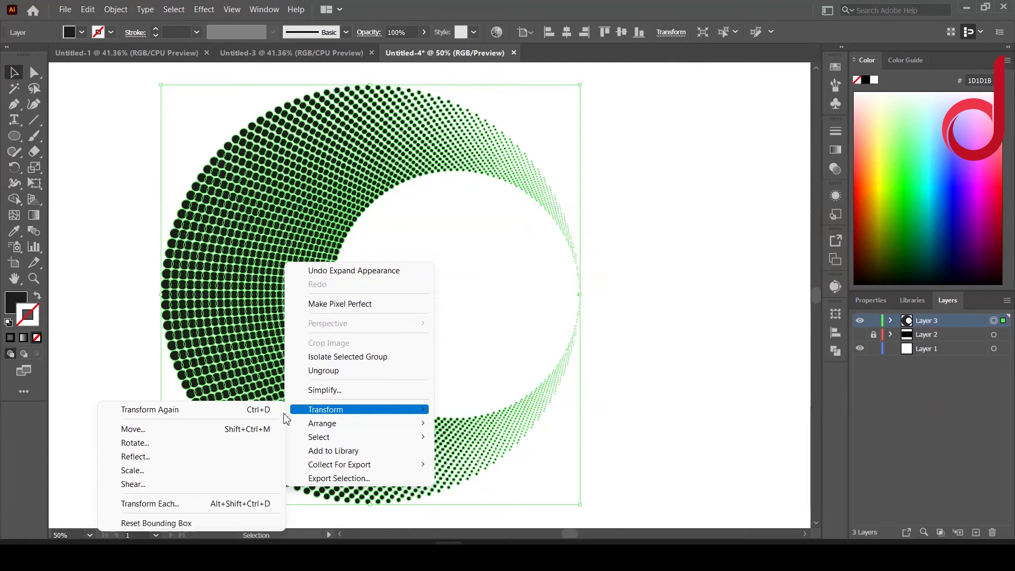
Make a mirrored, smaller copy of the dot ring and nest it inside the original, offset right
left_click(186, 453)
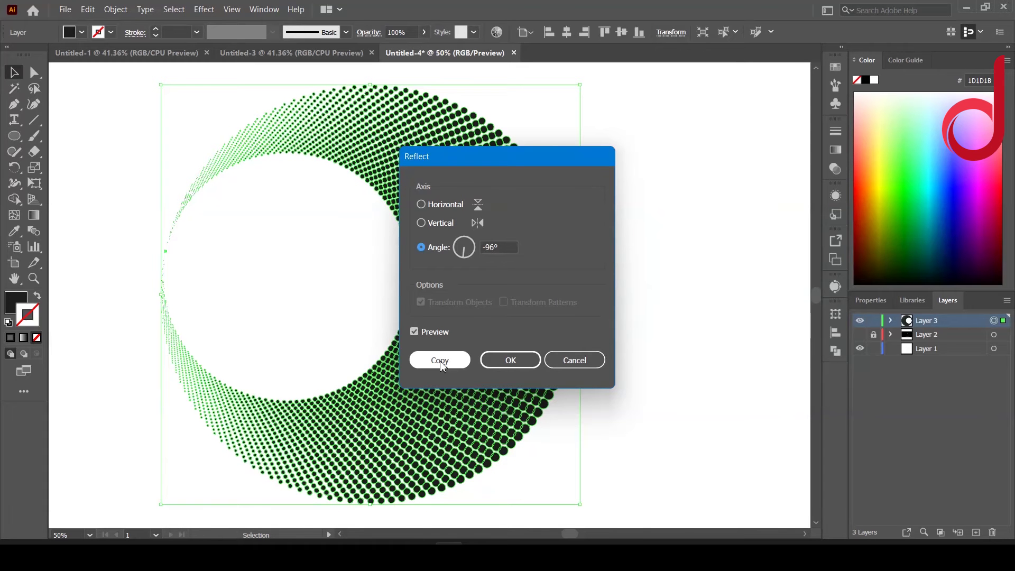
left_click(440, 361)
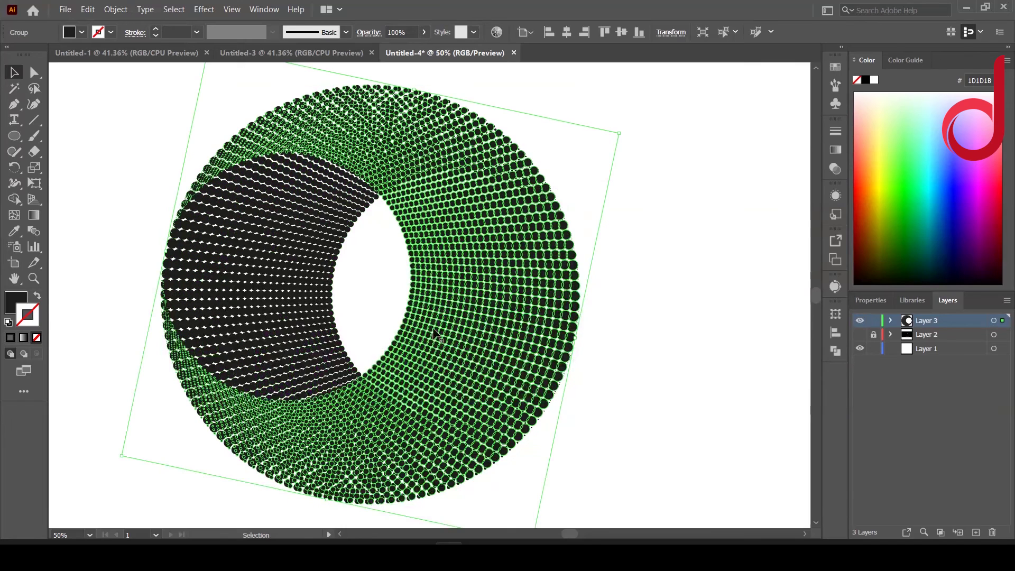
left_click_drag(413, 328, 599, 353)
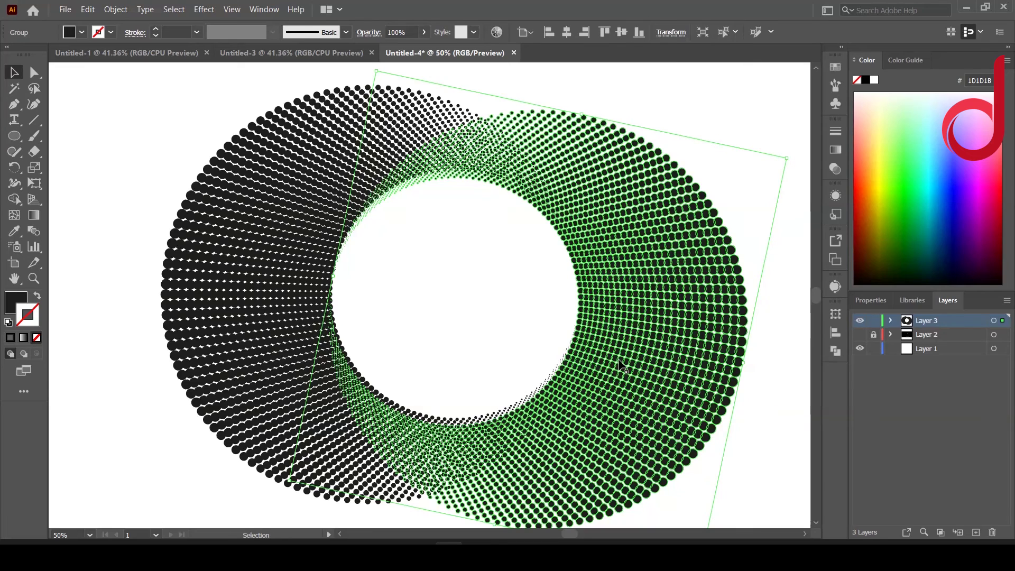
left_click_drag(786, 158, 600, 279)
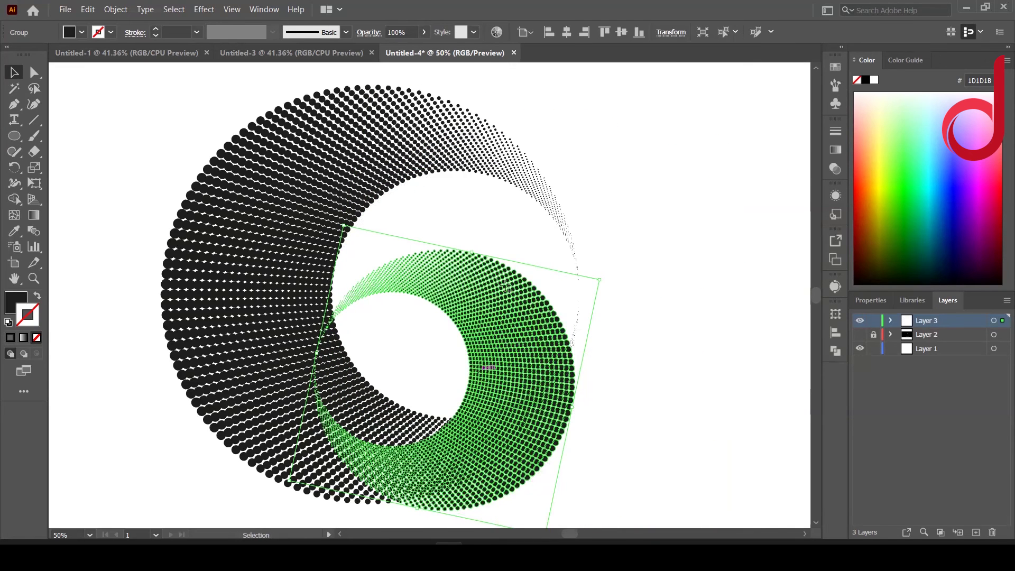
left_click_drag(480, 376, 497, 286)
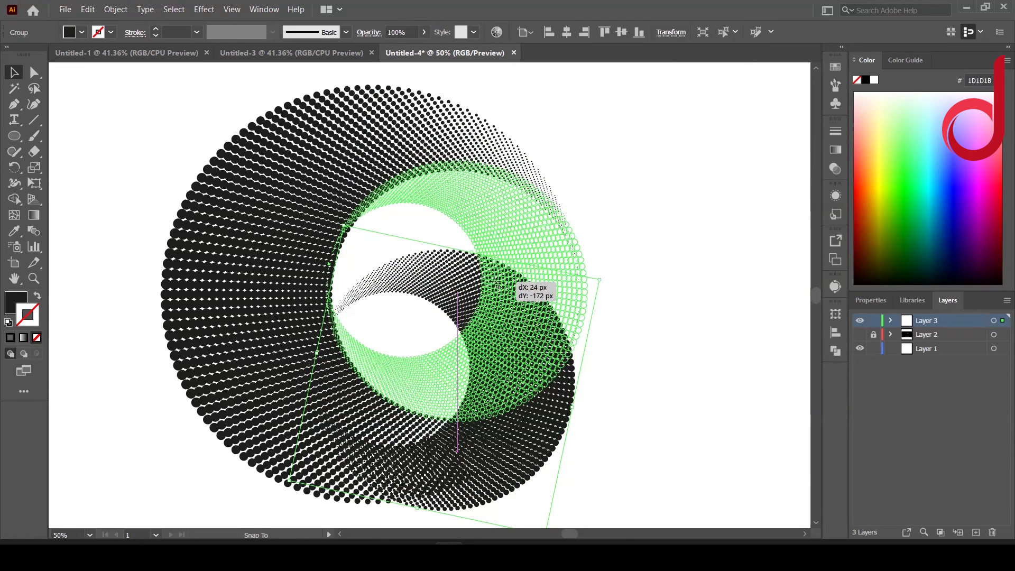
left_click_drag(601, 323, 570, 313)
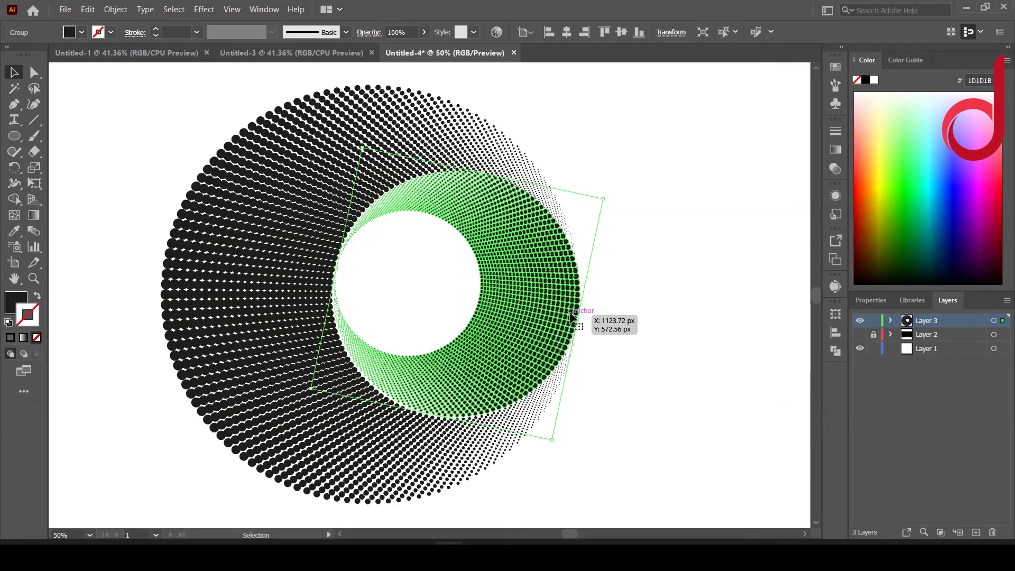
left_click_drag(571, 316, 596, 356)
left_click(616, 344)
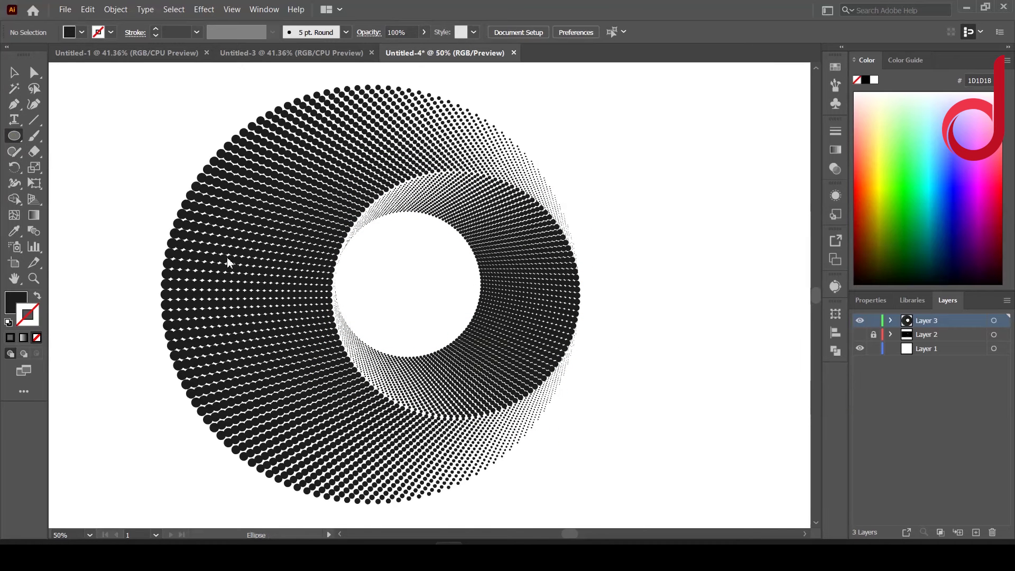
Draw a dark circle at the ring's centre, nudge it, and scale it to about 278 px
left_click(15, 136)
mouse_move(406, 287)
left_mouse_down()
mouse_move(454, 365)
mouse_move(429, 355)
left_mouse_up()
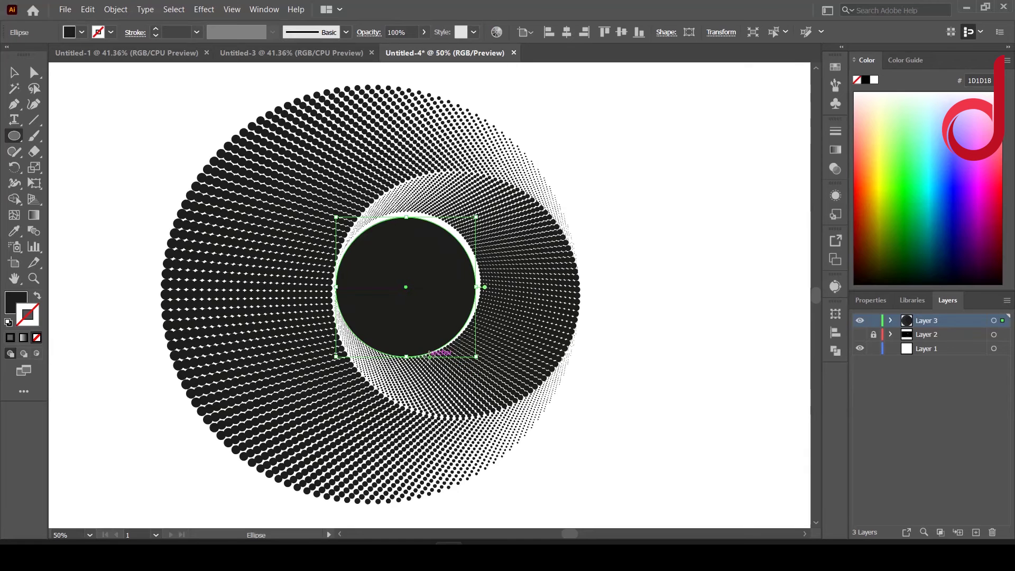
key("Right")
key("Right")
key("Right")
key("Up")
key("Up")
key("Up")
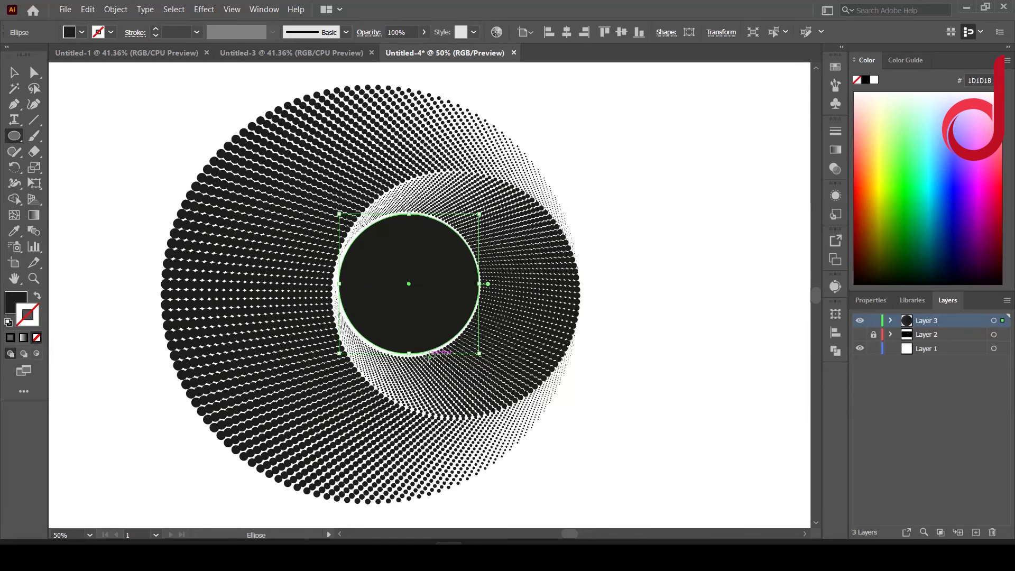
key("Down")
key("Down")
key("Down")
key("v")
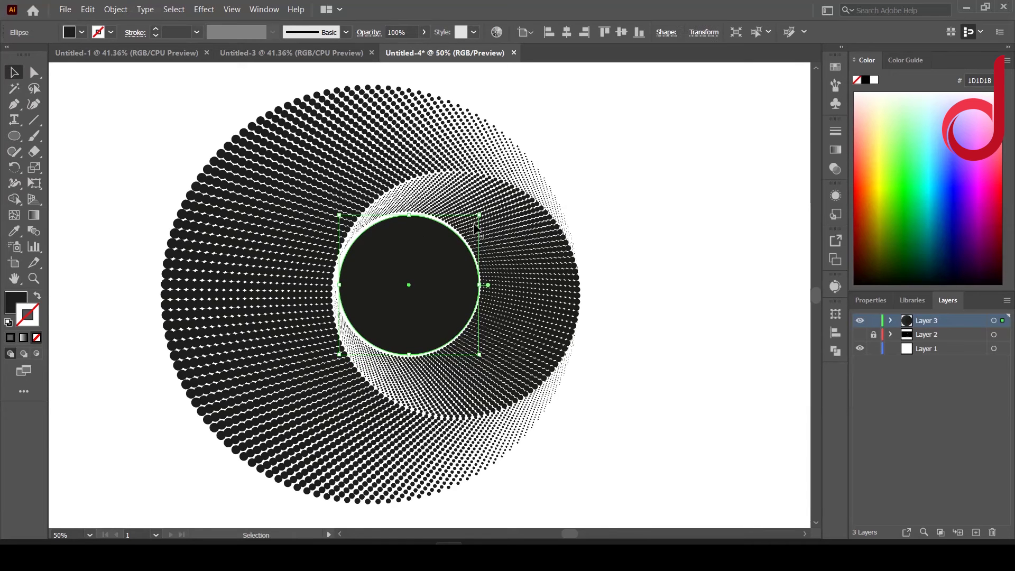
left_click_drag(480, 215, 480, 215)
left_click(239, 204)
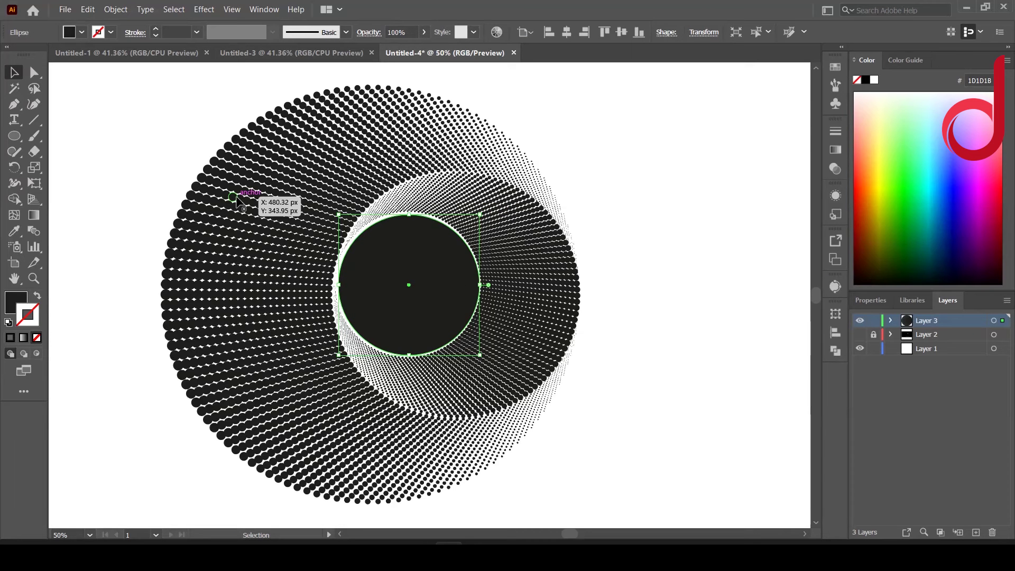
Paste a front copy of the dark circle and enlarge it to cover the whole ring
left_click(88, 9)
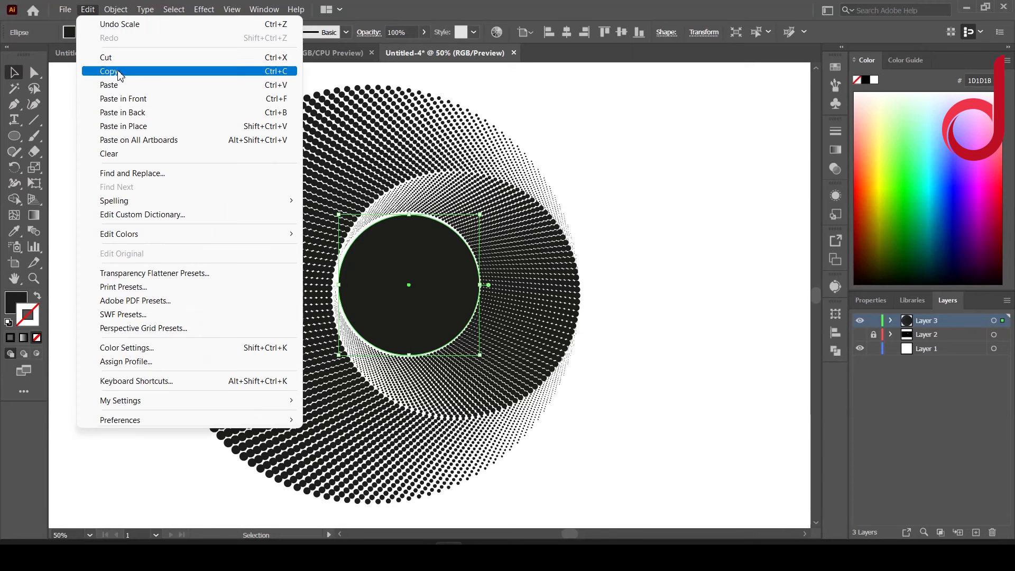
left_click(119, 76)
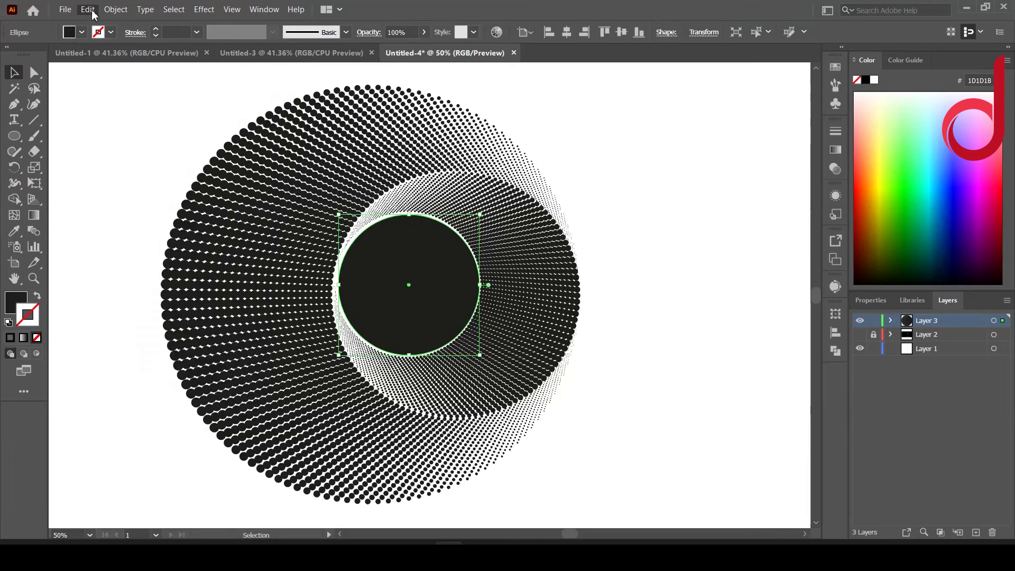
left_click(90, 11)
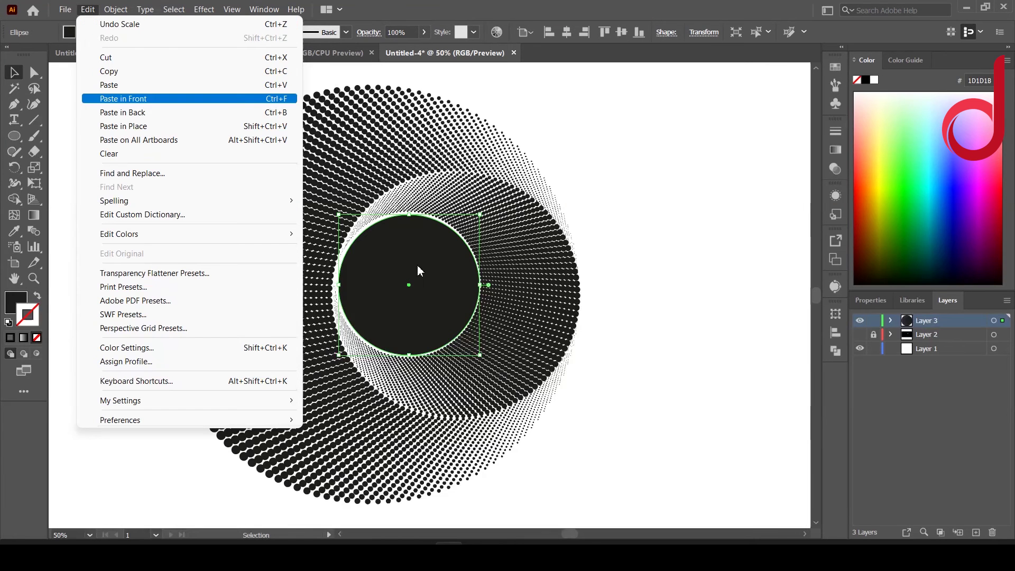
key("ctrl+f")
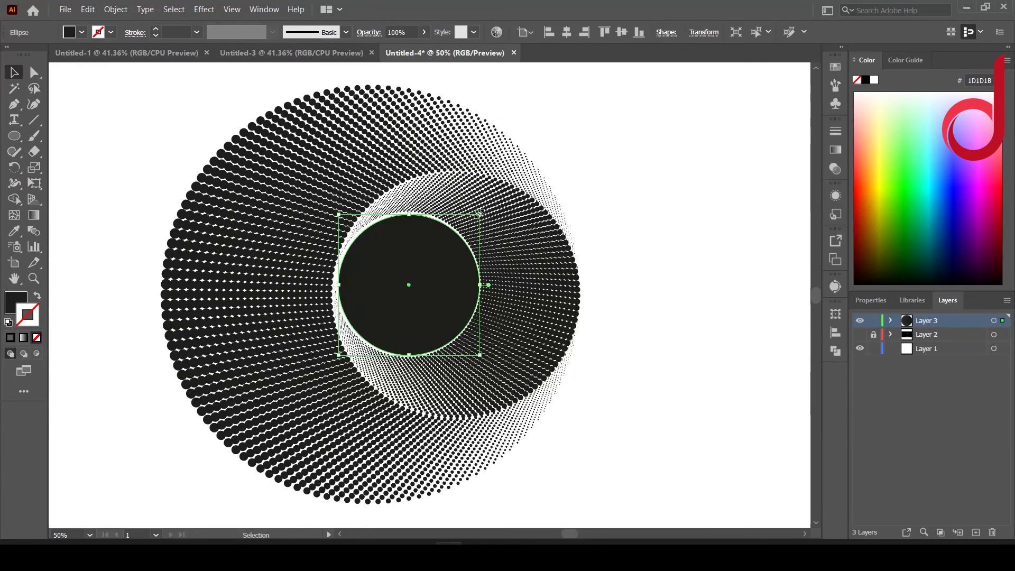
left_click_drag(479, 215, 611, 77)
key("shift+Left")
key("shift+Left")
key("shift+Left")
key("shift+Left")
key("shift+Left")
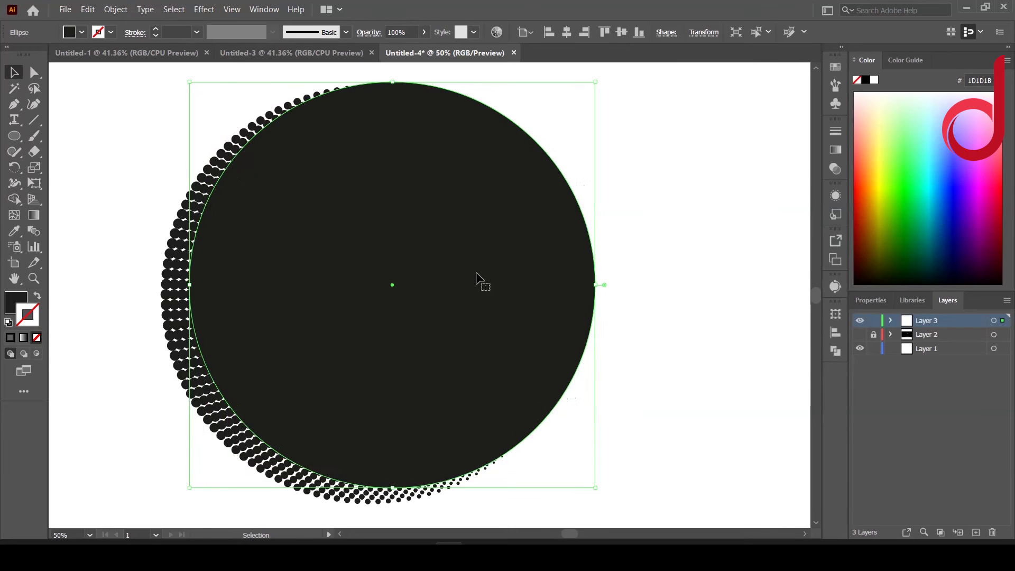
key("shift+Left")
key("shift+Left")
key("shift+Left")
key("shift+Down")
key("shift+Down")
key("shift+Down")
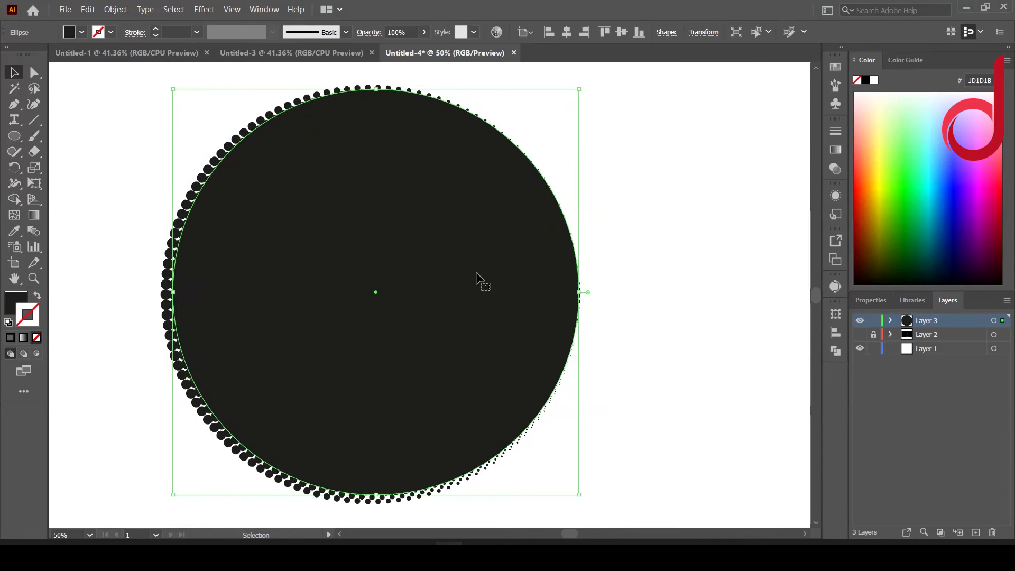
left_click_drag(173, 292, 161, 294)
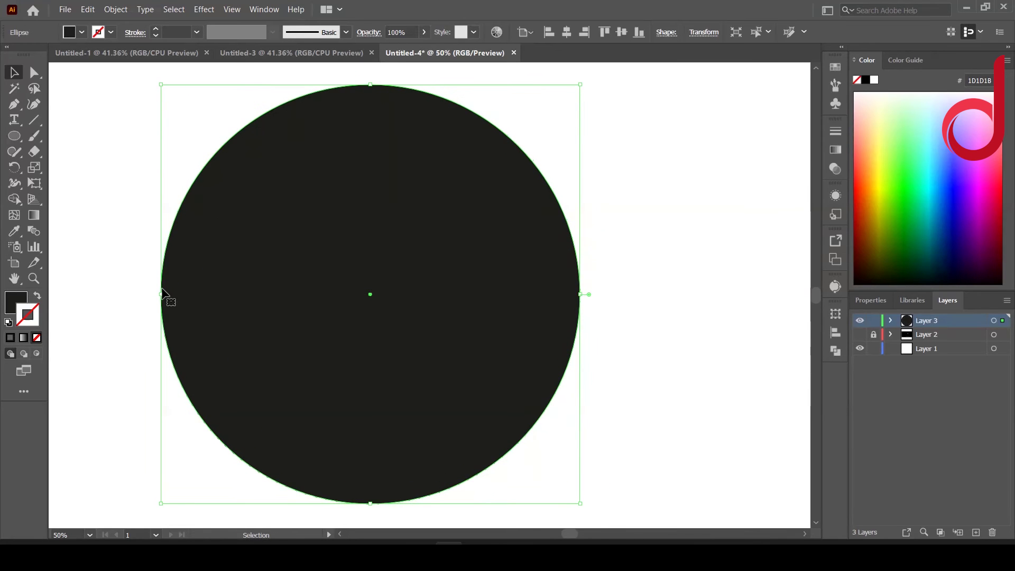
Move the large disc to the bottom of Layer 3, behind the dot rings, with a gradient fill
left_click(890, 321)
left_click_drag(929, 324, 925, 381)
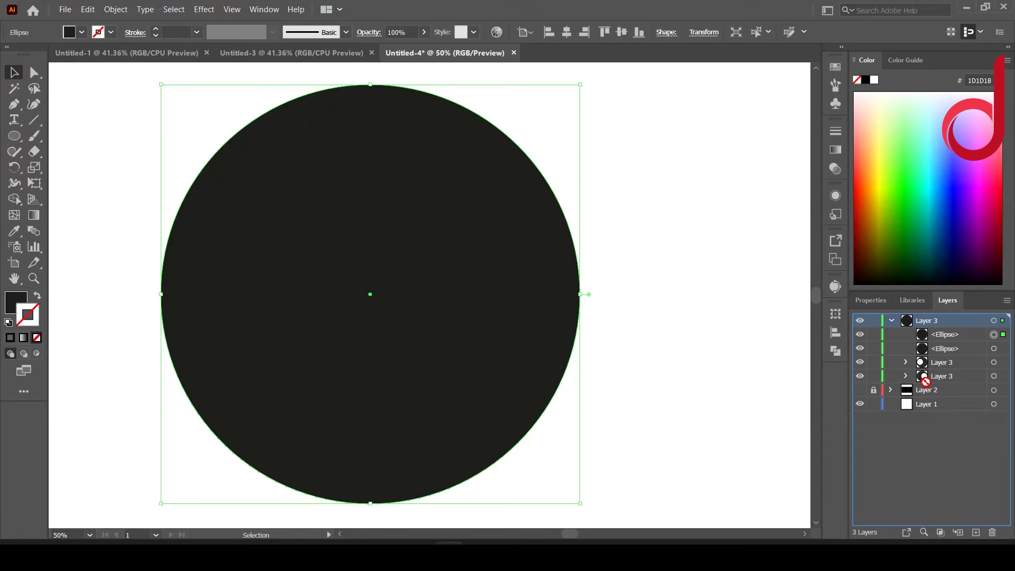
left_click_drag(902, 334, 951, 385)
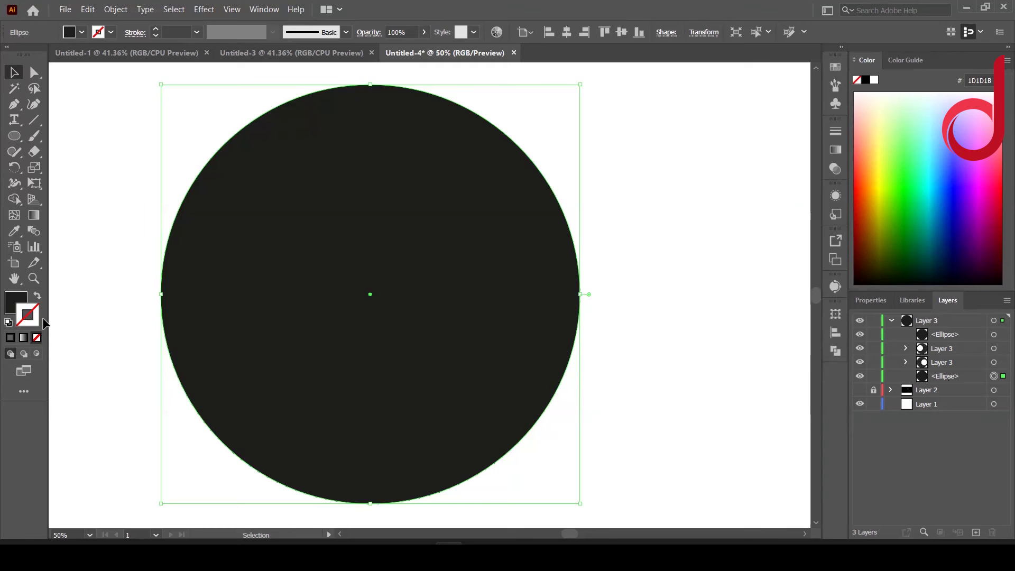
left_click(23, 338)
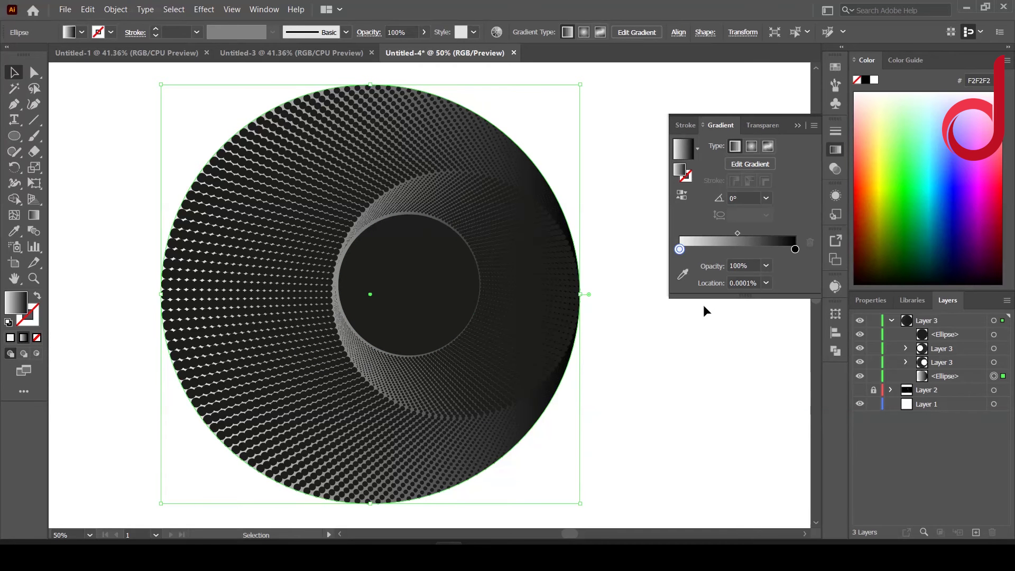
Make the disc's gradient radial, running right to left, with the white stop at 50% opacity
left_click(752, 147)
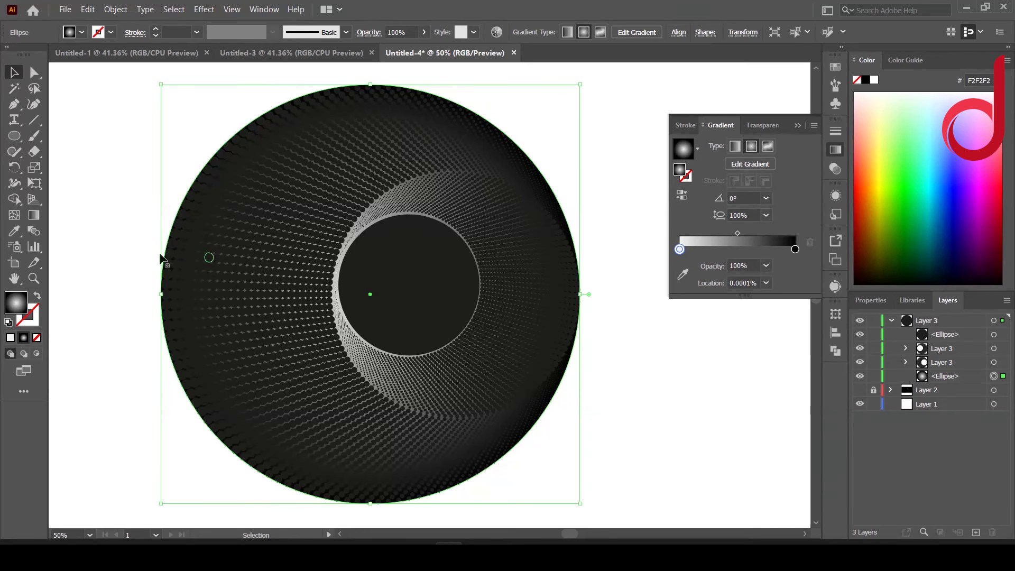
key("g")
mouse_move(593, 307)
left_mouse_down()
mouse_move(221, 275)
mouse_move(221, 284)
left_mouse_up()
left_click(740, 249)
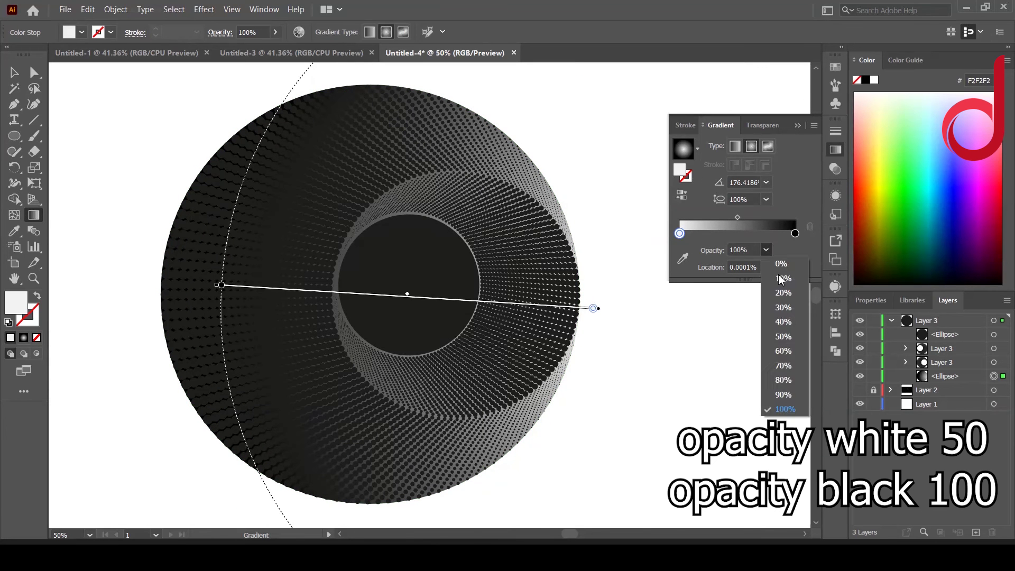
left_click(775, 321)
left_click_drag(593, 308, 557, 302)
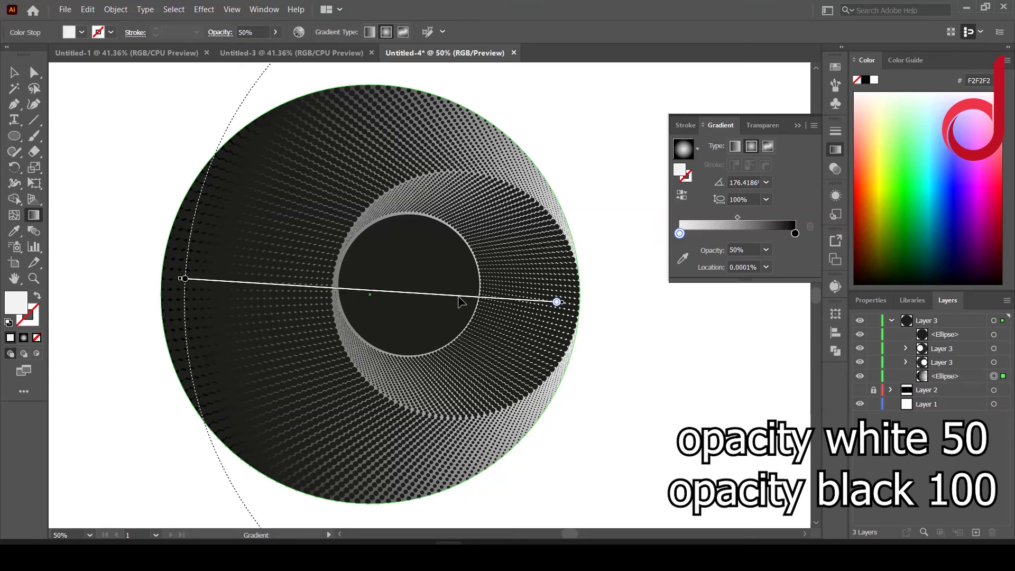
Reshape the radial gradient's ellipse so the shading wraps roundly across the tunnel
left_click_drag(711, 393, 618, 365)
key("ctrl+minus")
left_click_drag(531, 503, 537, 428)
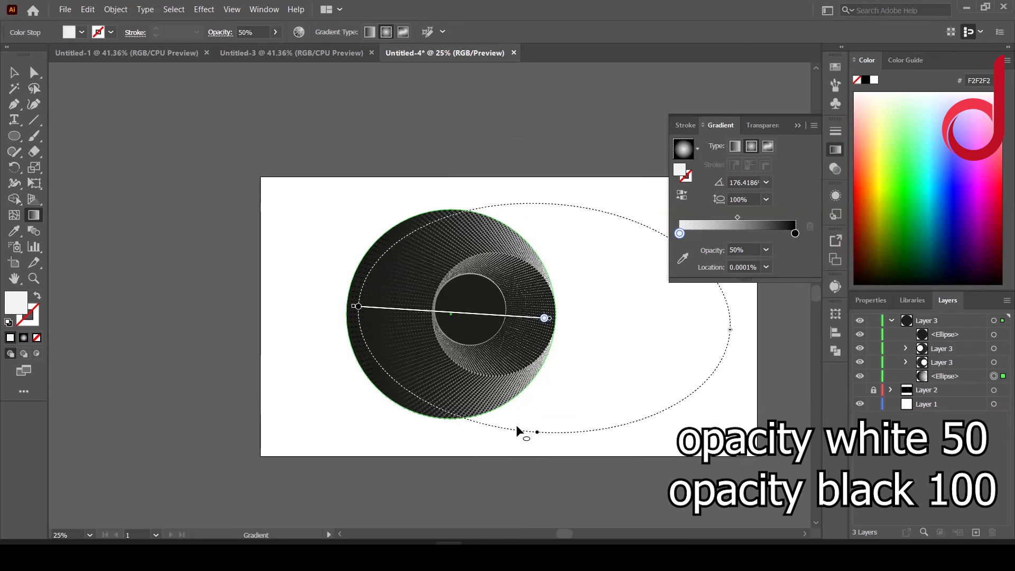
left_click_drag(732, 332, 673, 330)
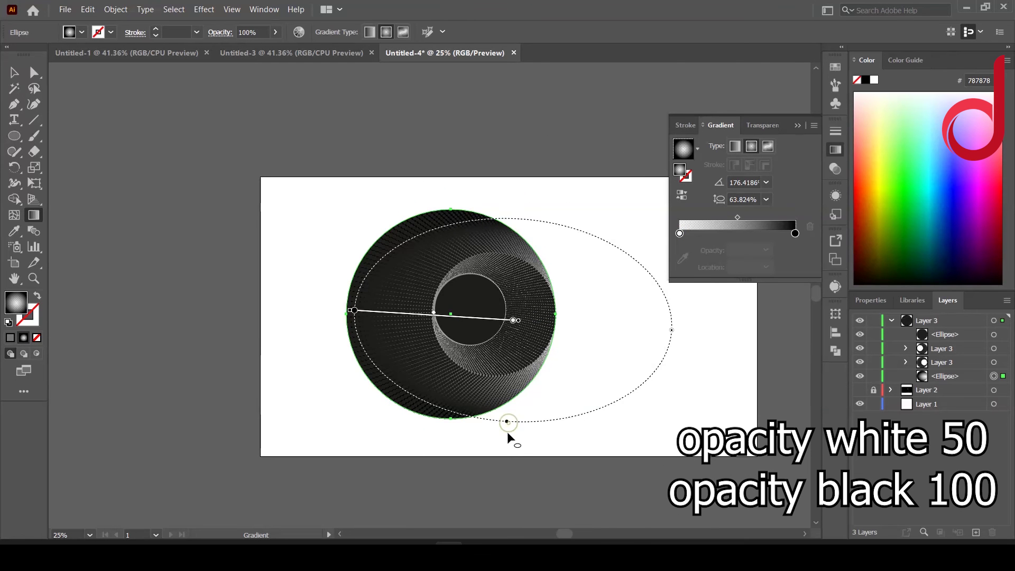
left_click_drag(506, 431, 507, 443)
key("ctrl+plus")
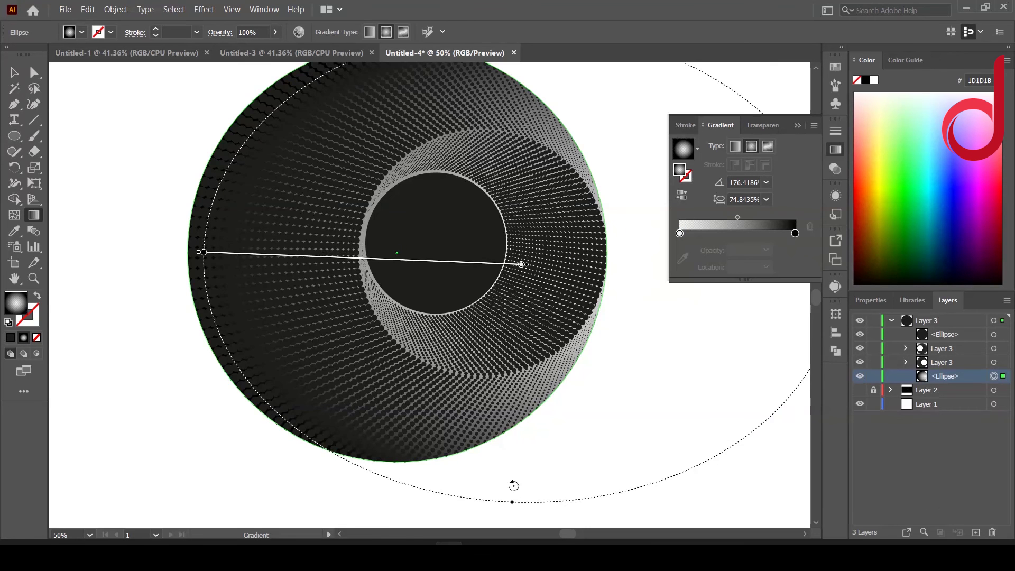
mouse_move(515, 482)
left_mouse_down()
mouse_move(503, 516)
mouse_move(494, 505)
left_mouse_up()
scroll(370, 370, "up", 3)
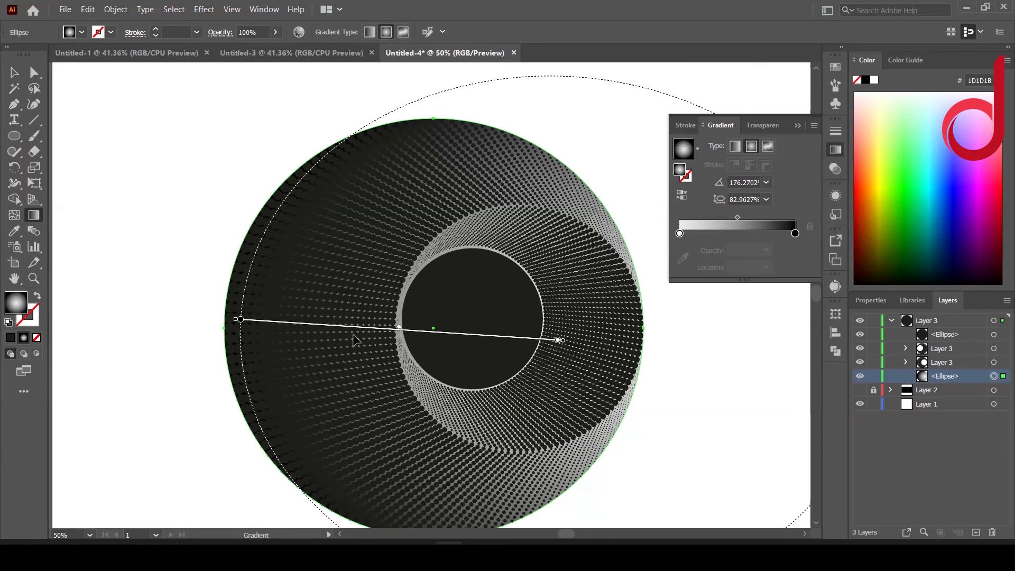
left_click_drag(350, 344, 355, 332)
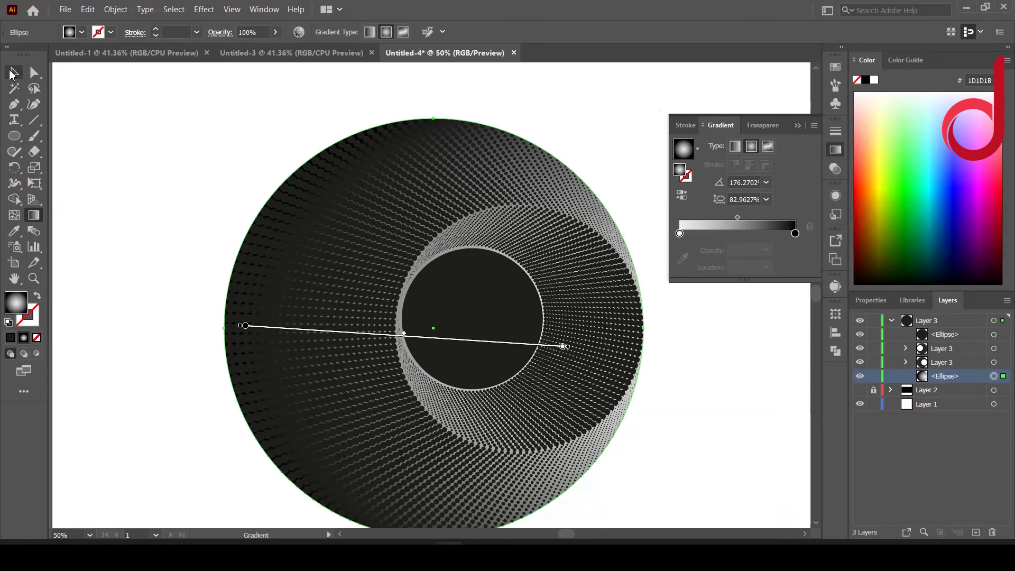
Copy the dark inner circle and paste it in front of itself
key("v")
left_click(505, 271)
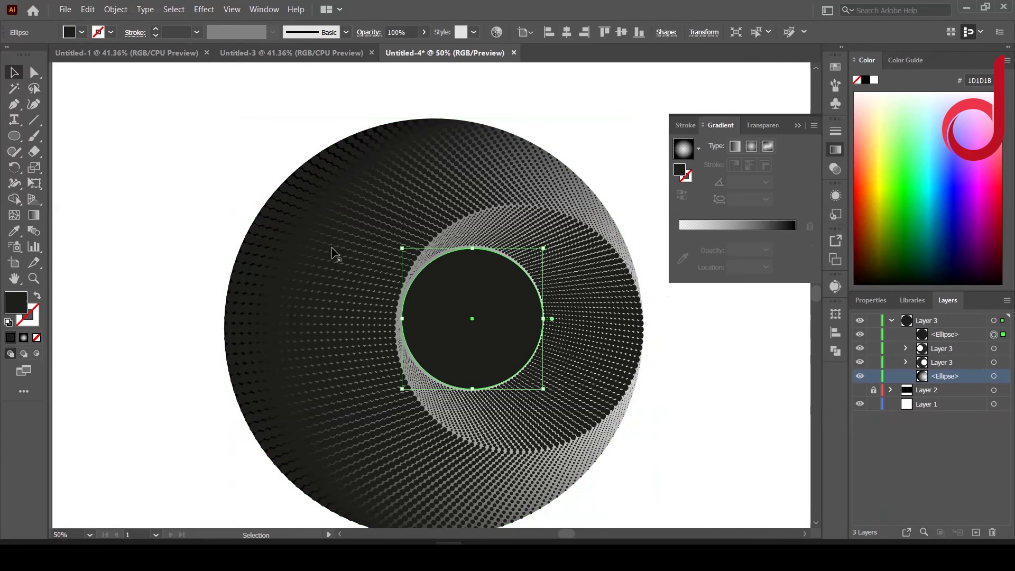
left_click(88, 9)
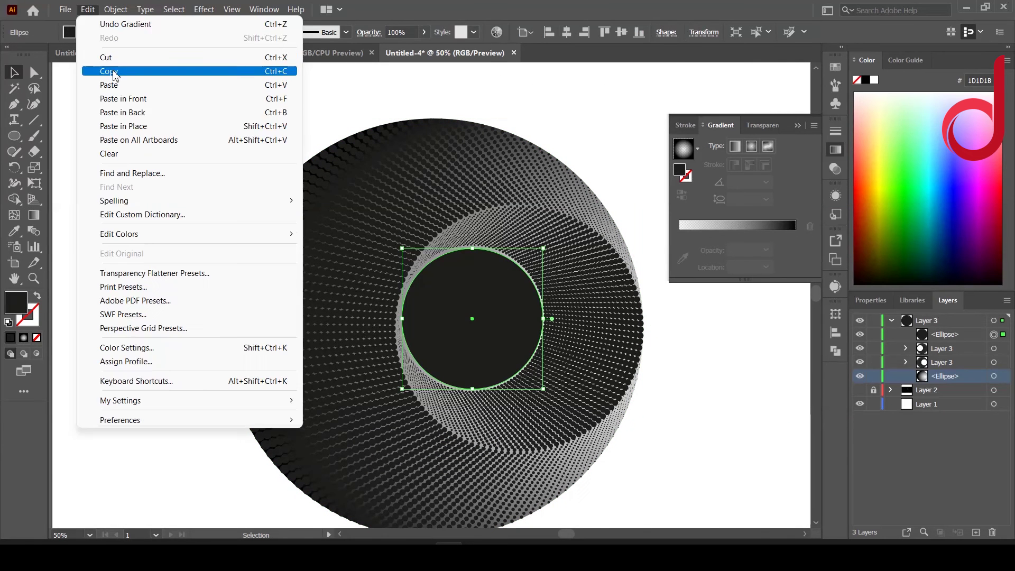
left_click(109, 70)
left_click(88, 10)
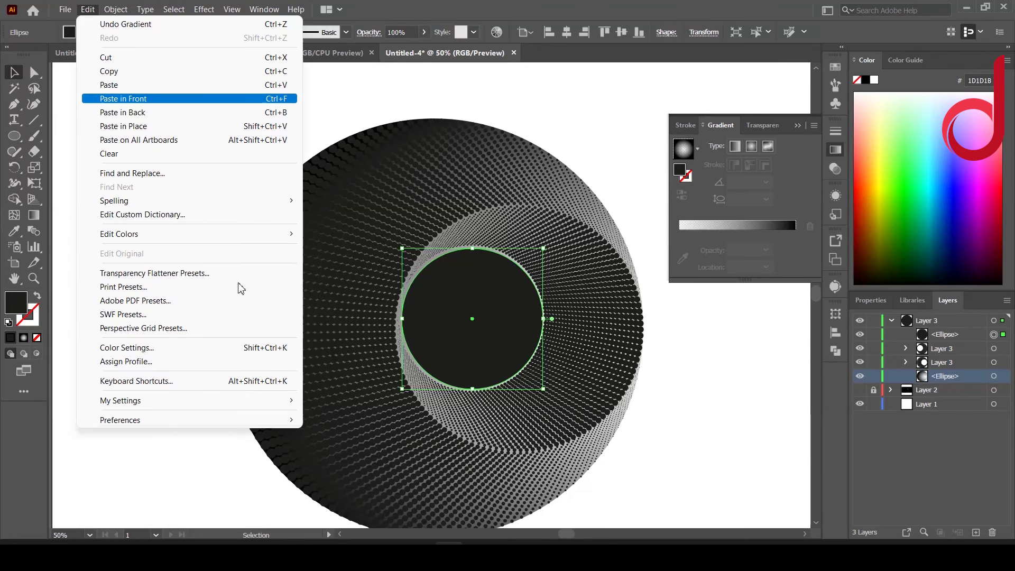
key("Return")
Fill the copy with a gradient from 0%-opacity white at top to black at bottom
left_click(24, 337)
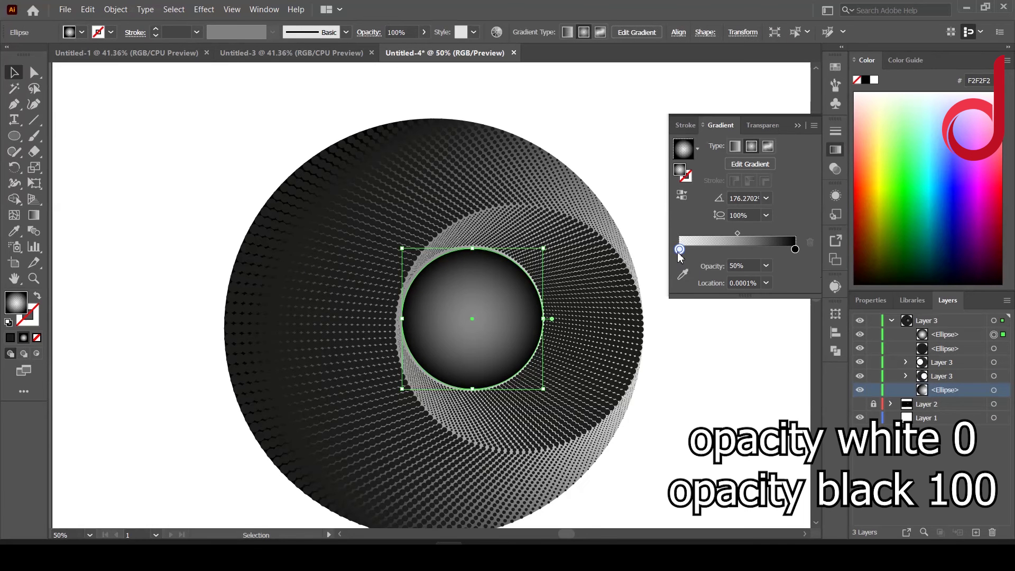
left_click(795, 249)
left_click(679, 249)
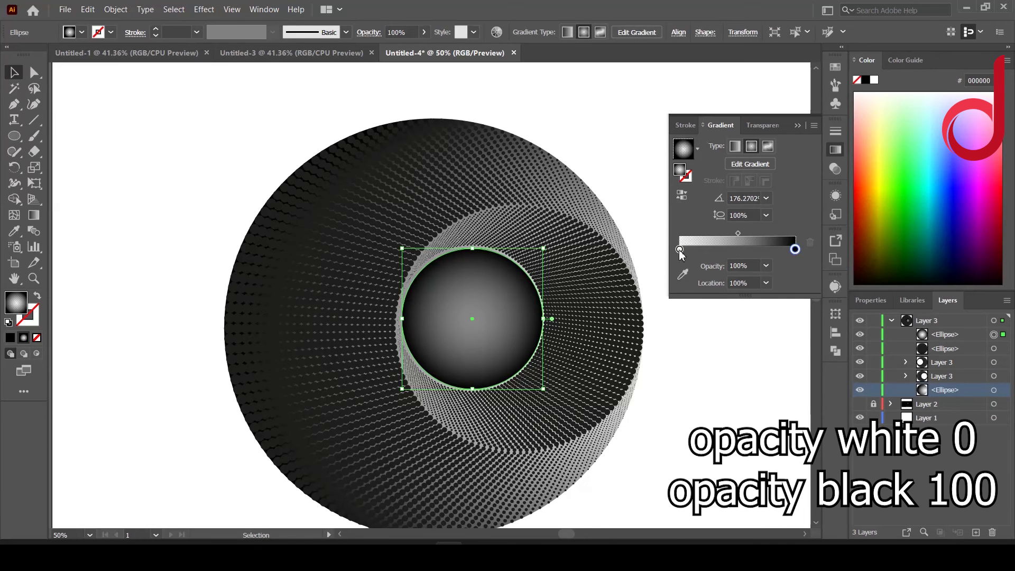
left_click(766, 265)
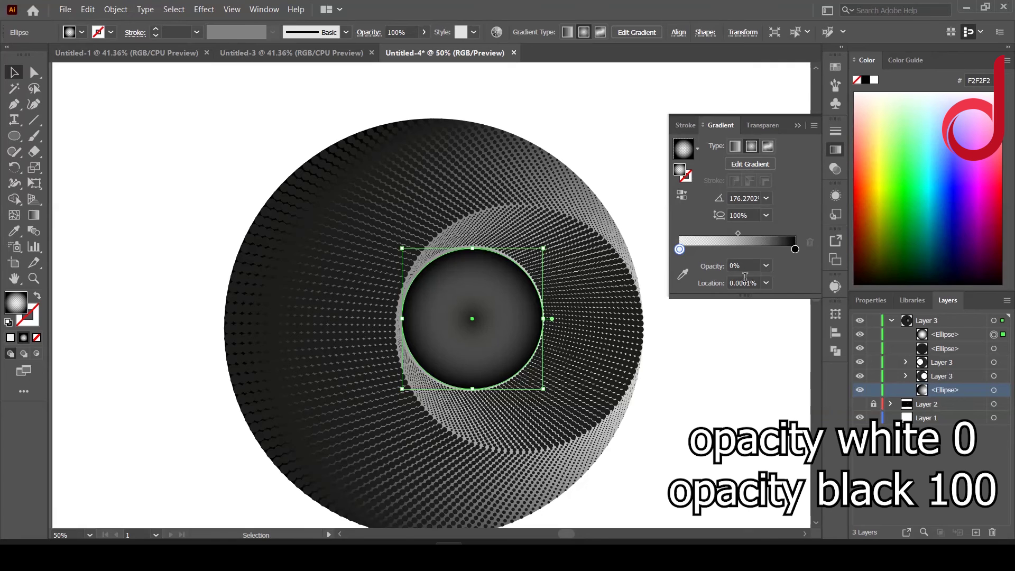
key("g")
left_click_drag(478, 199, 474, 357)
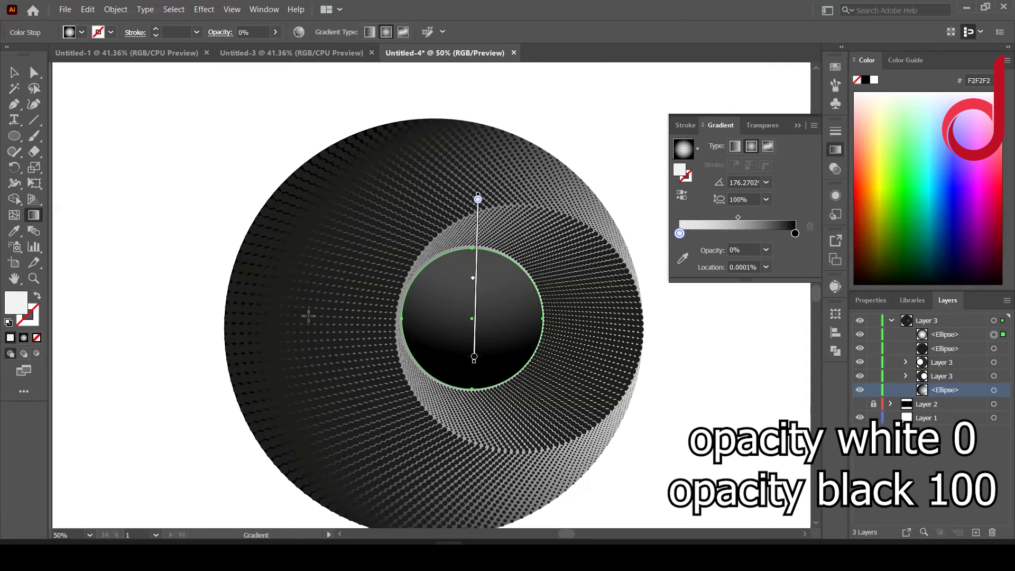
left_click(22, 75)
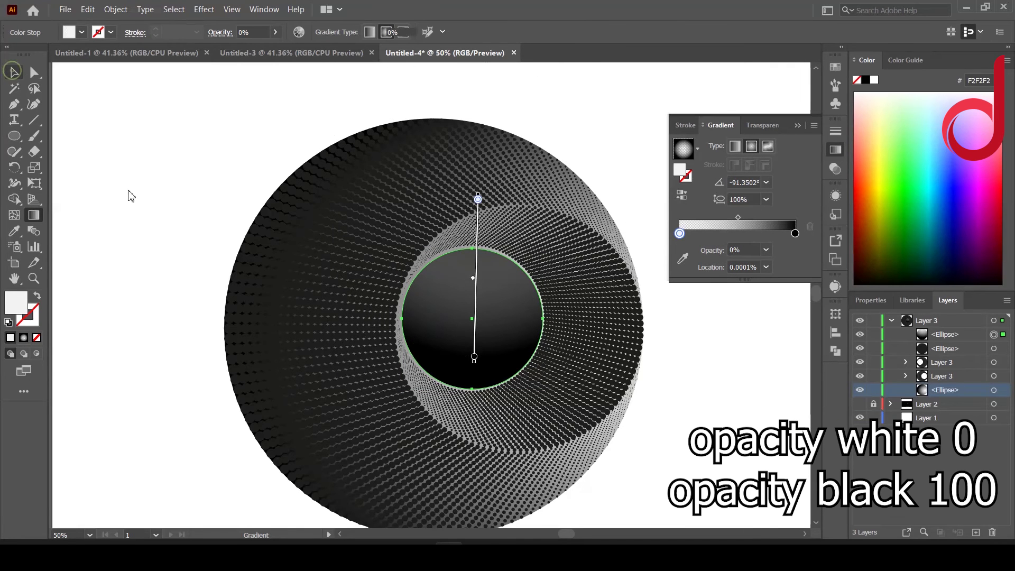
left_click(582, 423)
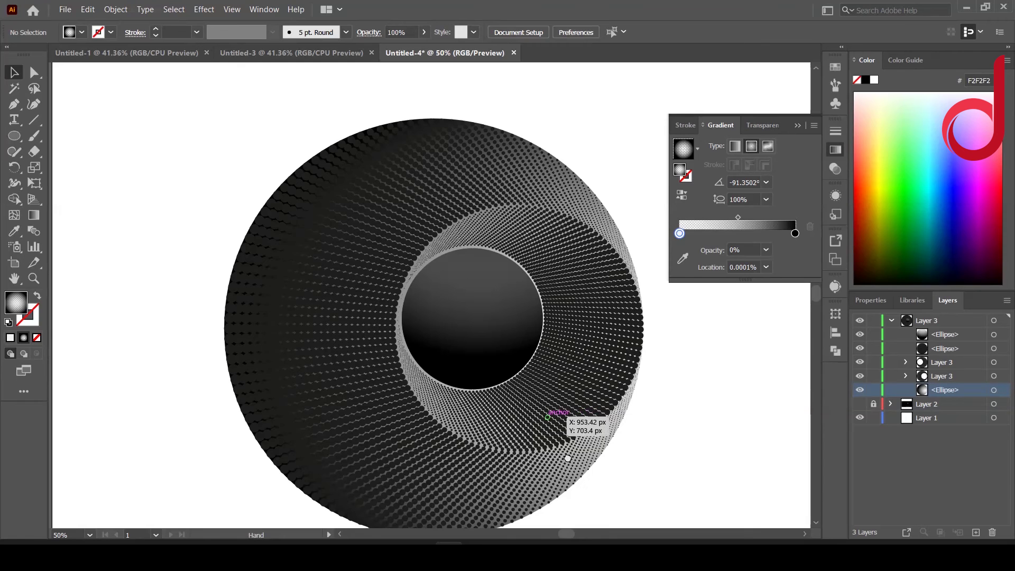
Place a copy of the shaded circle below the tunnel and squash it into a wide ellipse
left_click_drag(548, 417, 515, 321)
left_click(439, 224)
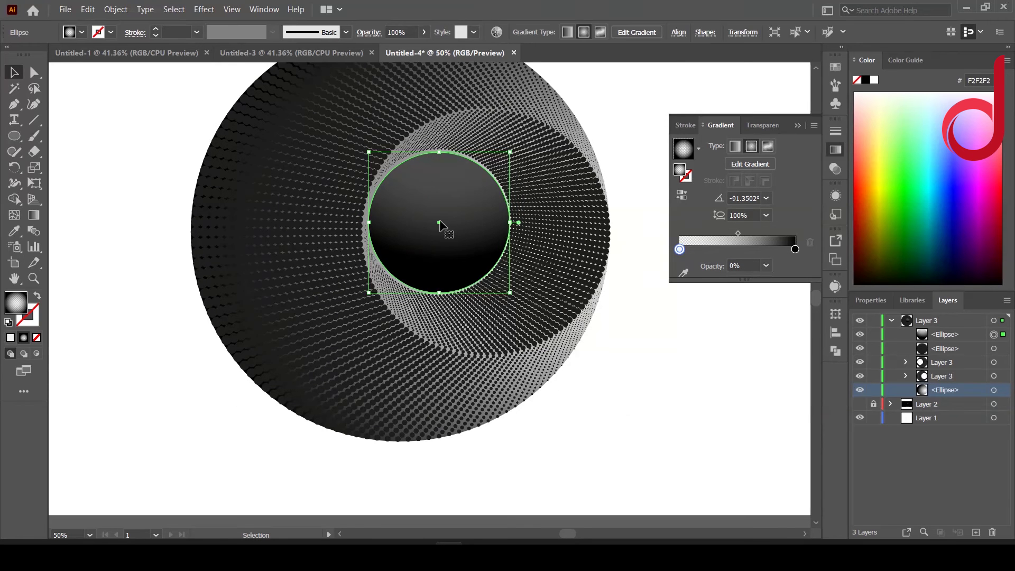
left_click_drag(439, 224, 387, 458)
scroll(475, 450, "down", 1)
scroll(473, 396, "down", 2)
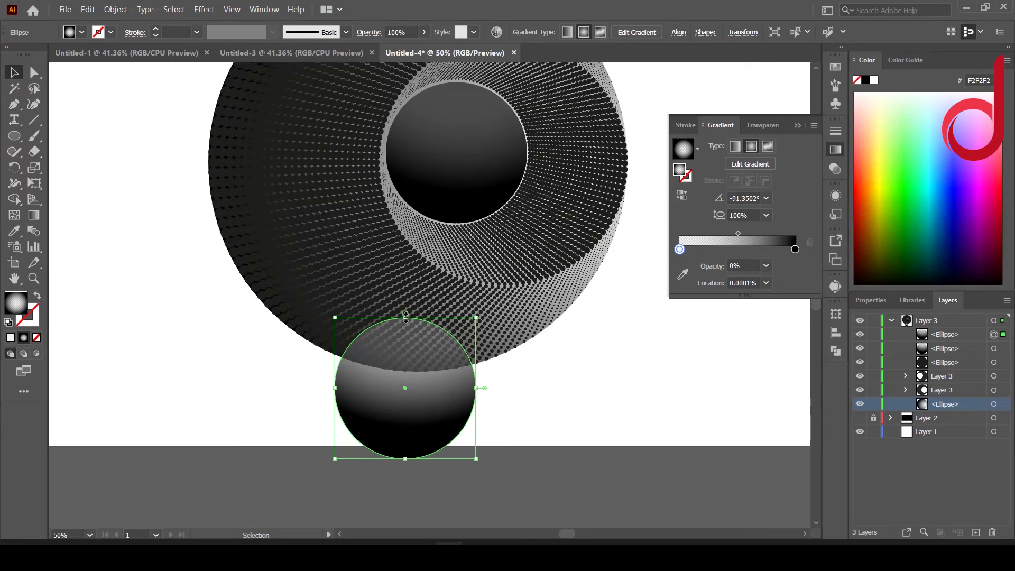
left_click_drag(405, 317, 405, 376)
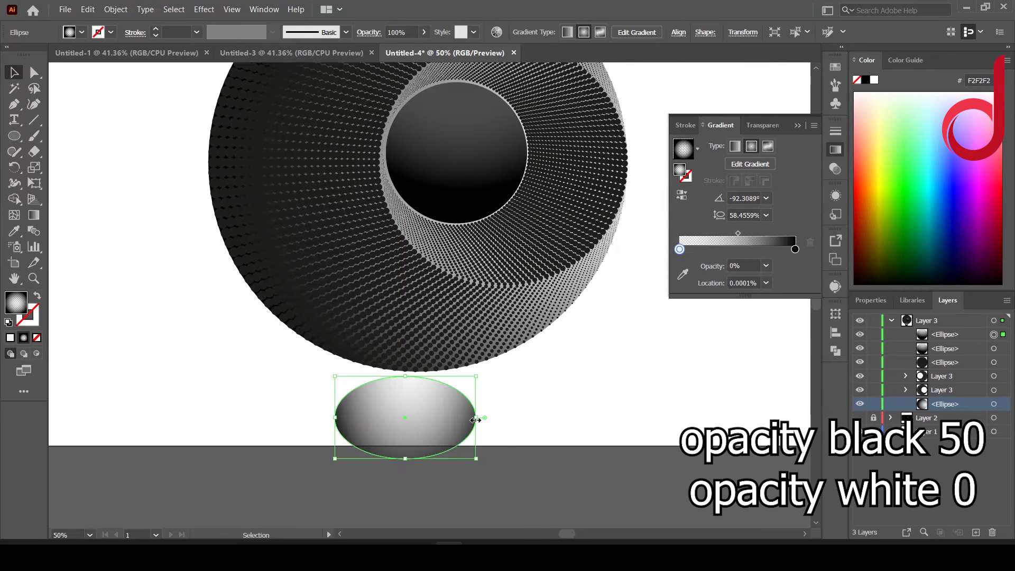
left_click_drag(524, 420, 561, 418)
left_click_drag(335, 418, 240, 408)
Set the shadow's gradient to 50%-opacity black fading to 0% white, redrawn across the ellipse
left_click(682, 195)
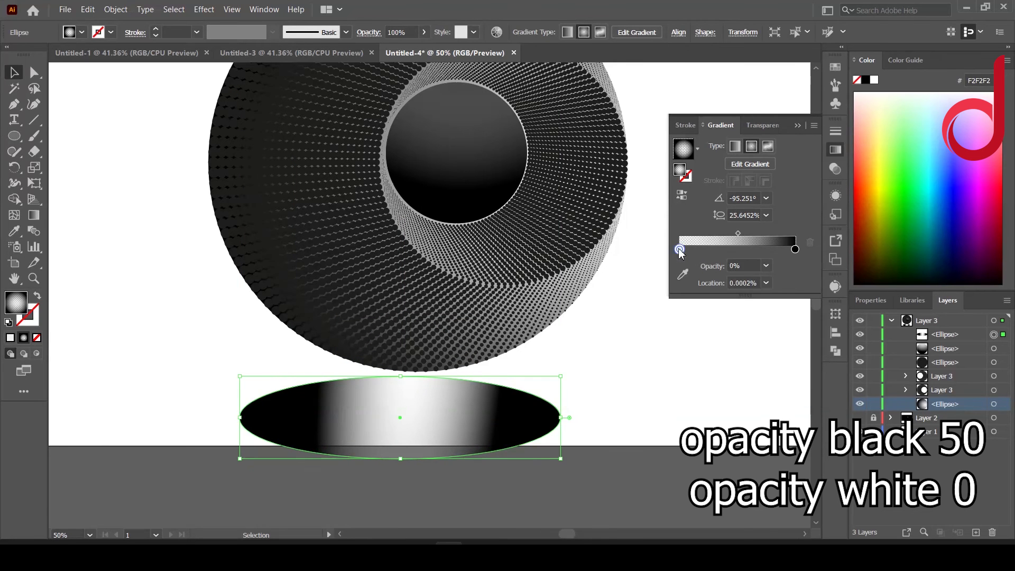
left_click(766, 265)
left_click(773, 280)
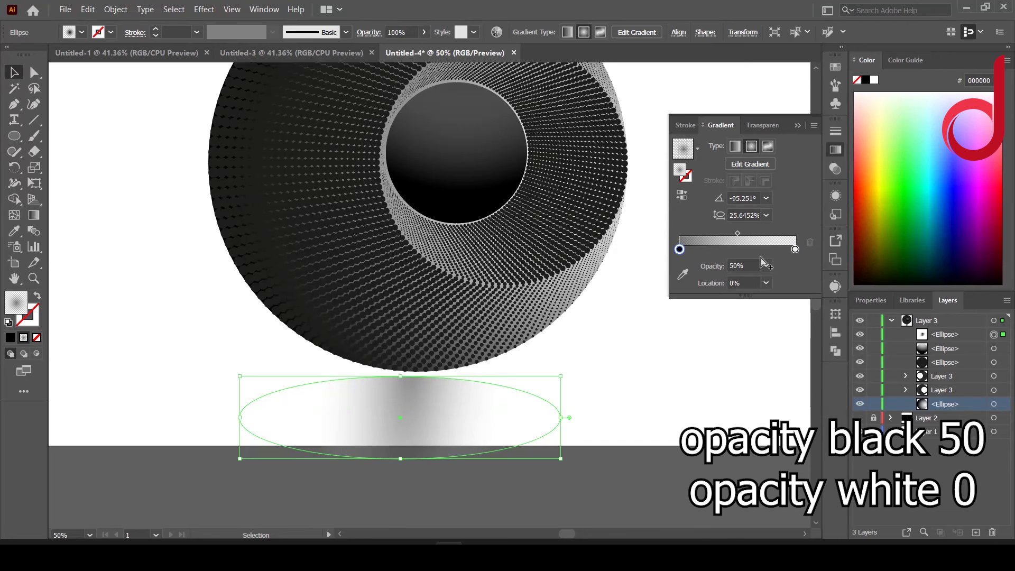
left_click(767, 266)
key("g")
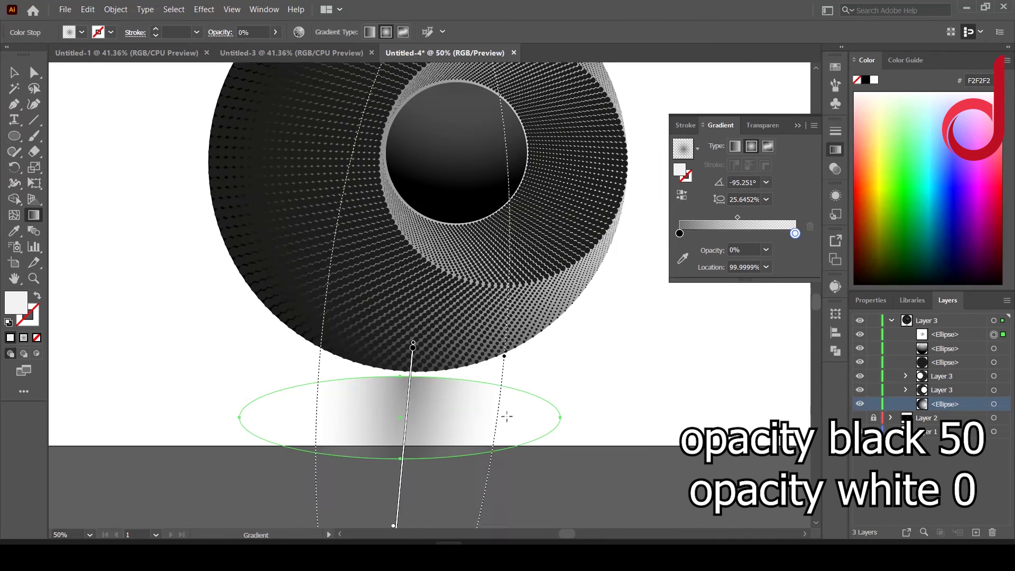
left_click_drag(331, 417, 460, 420)
mouse_move(238, 415)
left_mouse_down()
mouse_move(415, 412)
mouse_move(415, 369)
left_mouse_up()
scroll(412, 517, "down", 2)
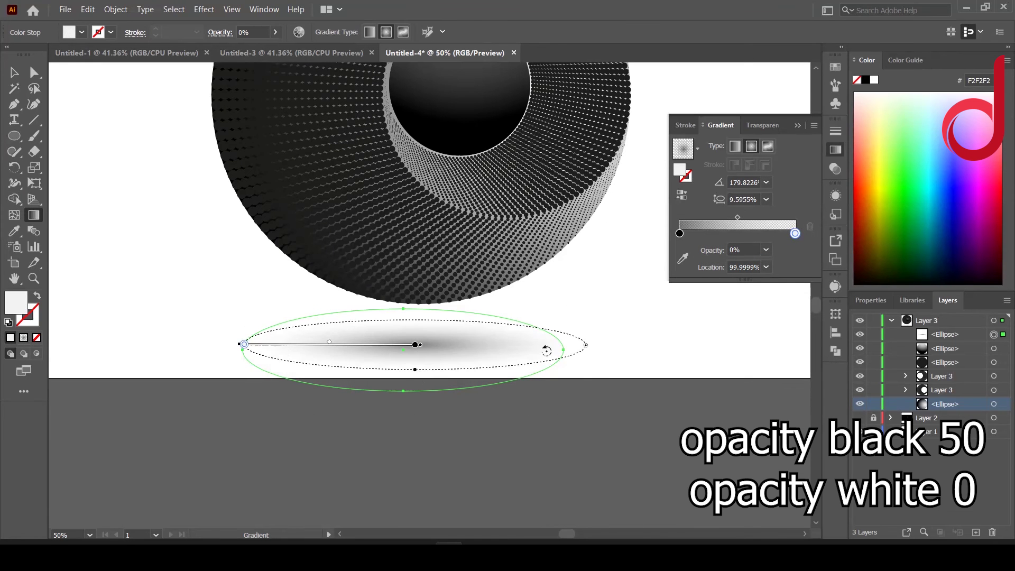
left_click_drag(580, 349, 553, 351)
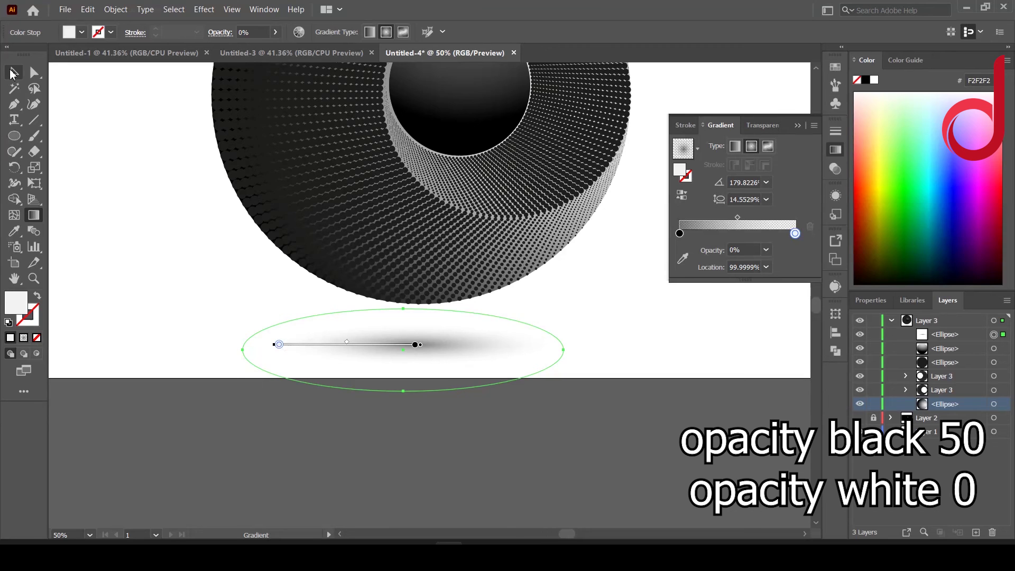
Enlarge the shadow ellipse so it spreads wider beneath the tunnel
key("v")
left_click_drag(404, 391, 404, 421)
left_click_drag(564, 365, 637, 365)
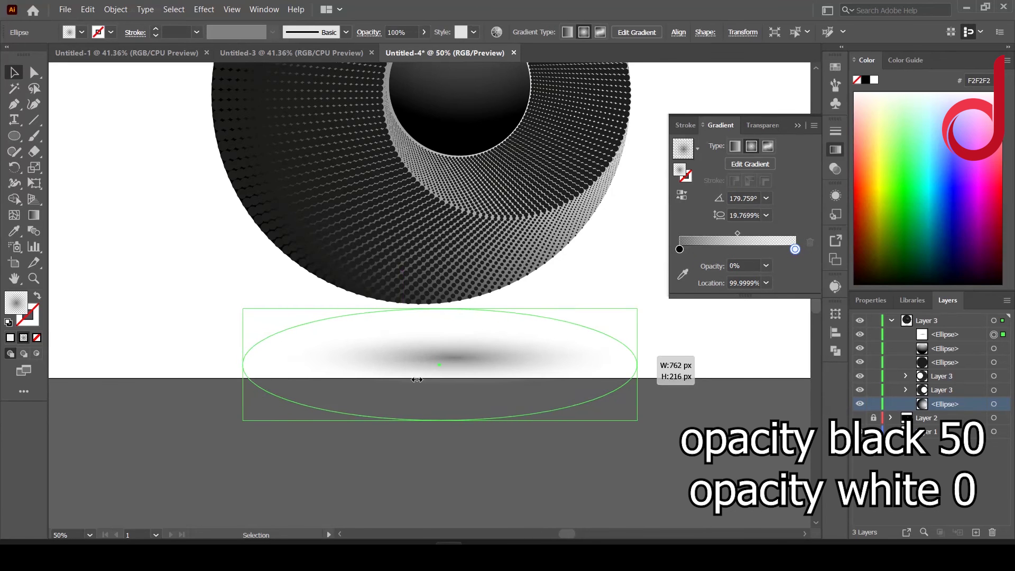
left_click_drag(242, 365, 176, 357)
scroll(537, 482, "down", 2)
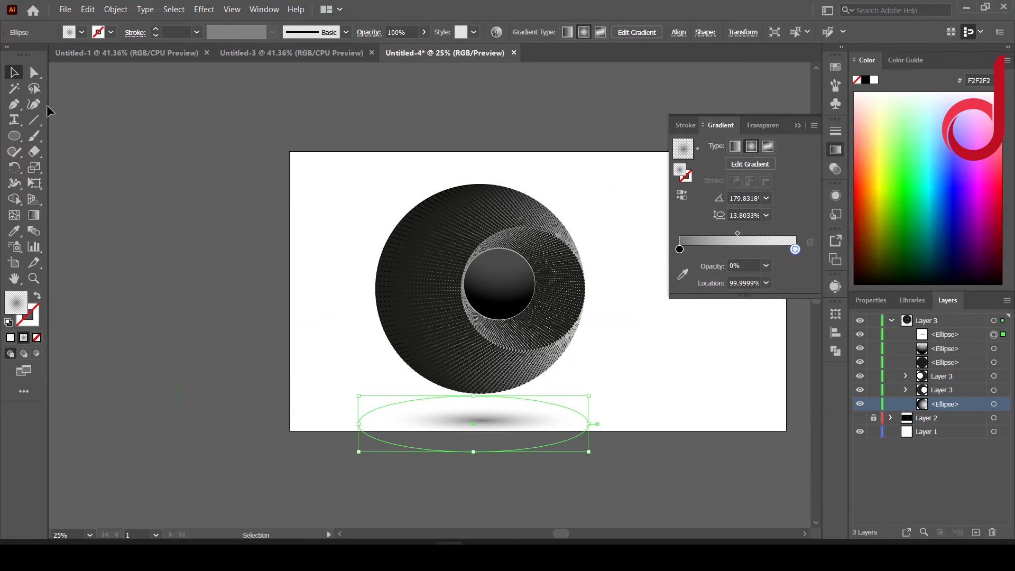
Group the dotted tunnel with its shadow ellipse and centre the group horizontally on the artboard
left_click(545, 225, "shift")
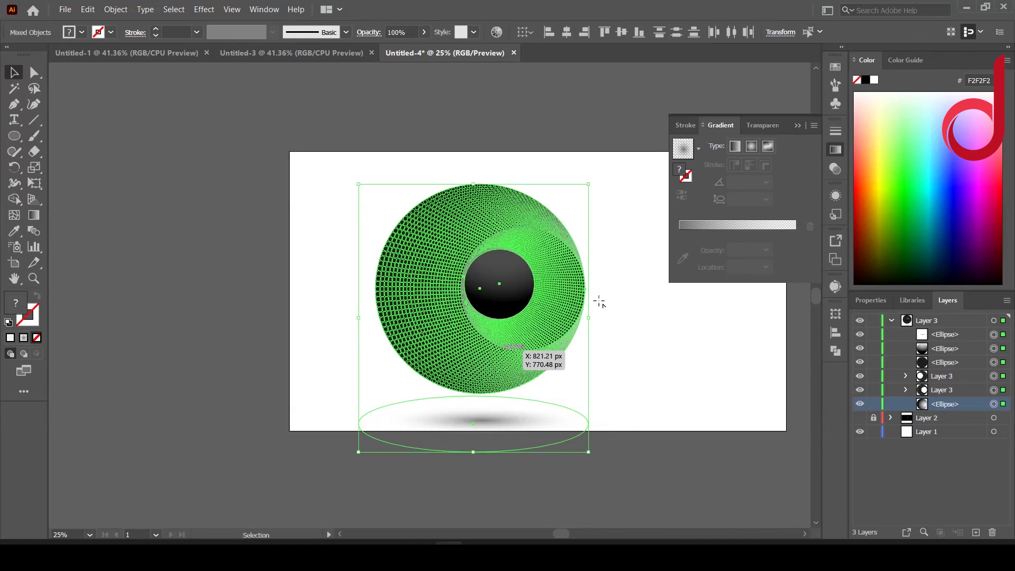
left_click_drag(514, 346, 611, 297)
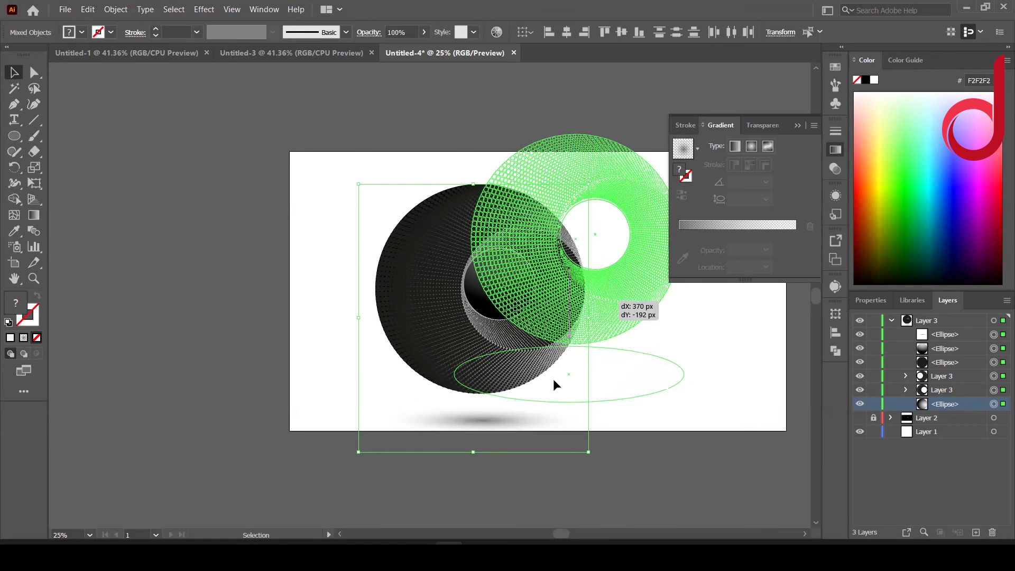
right_click(397, 295)
left_click(421, 395)
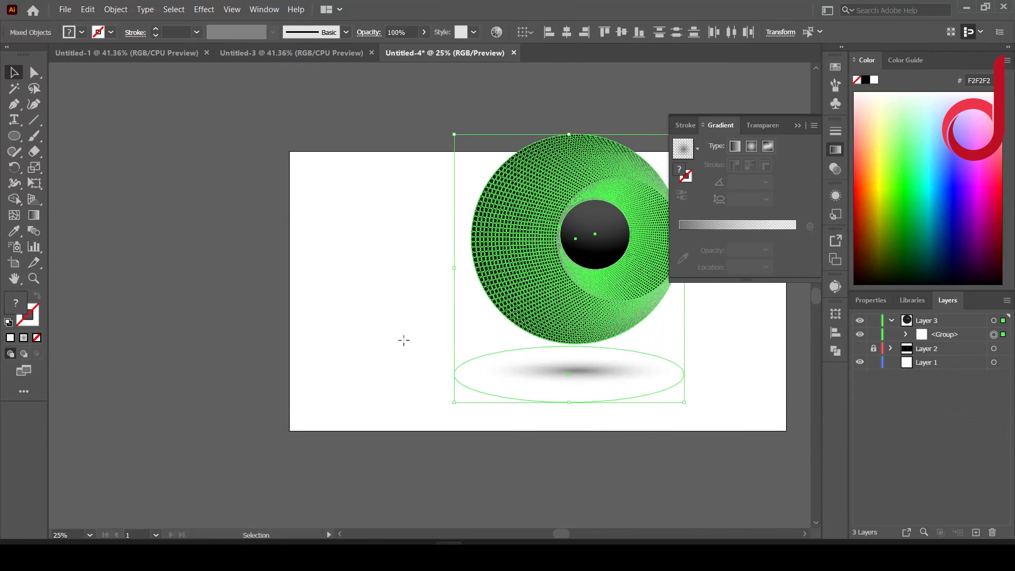
left_click(567, 32)
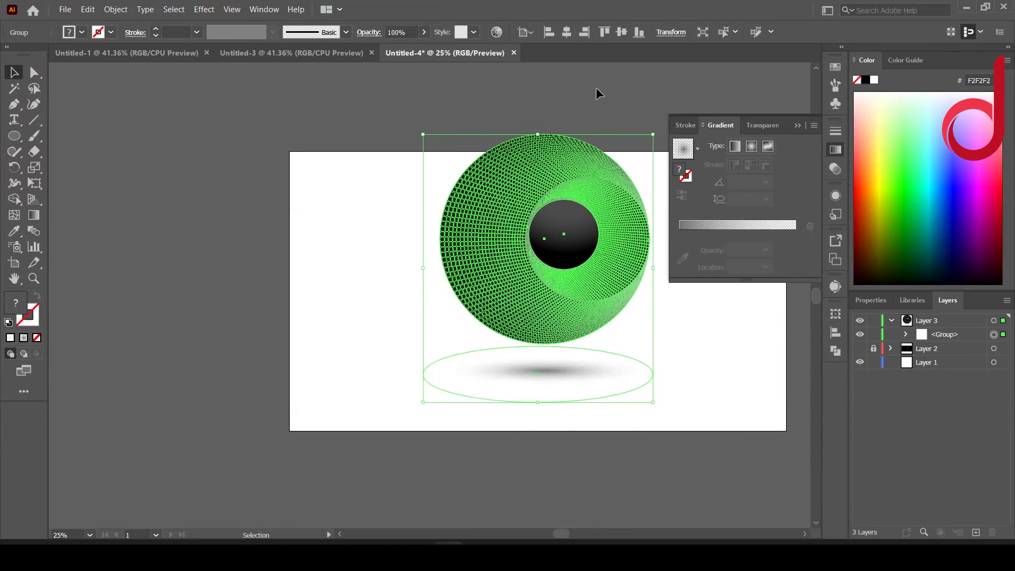
left_click_drag(642, 296, 551, 299)
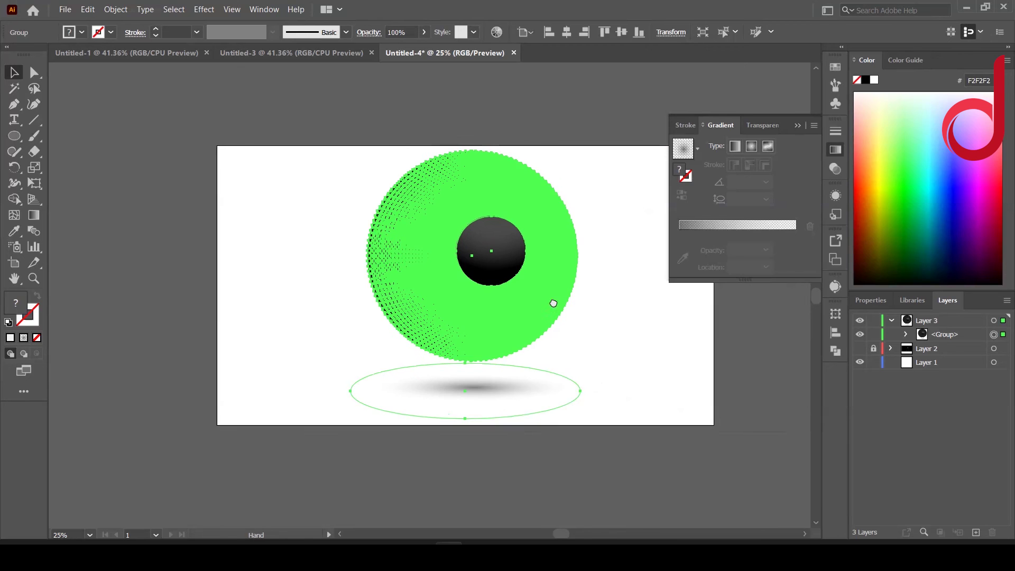
Draw an artboard-sized rectangle and move it below the tunnel group in Layers
left_click(15, 139)
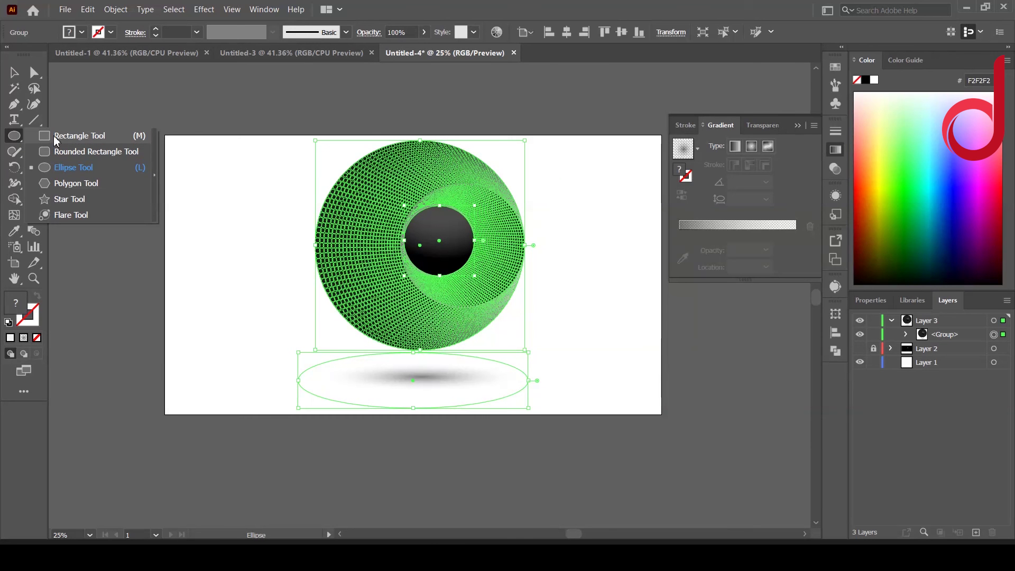
left_click(56, 137)
left_click_drag(162, 135, 662, 414)
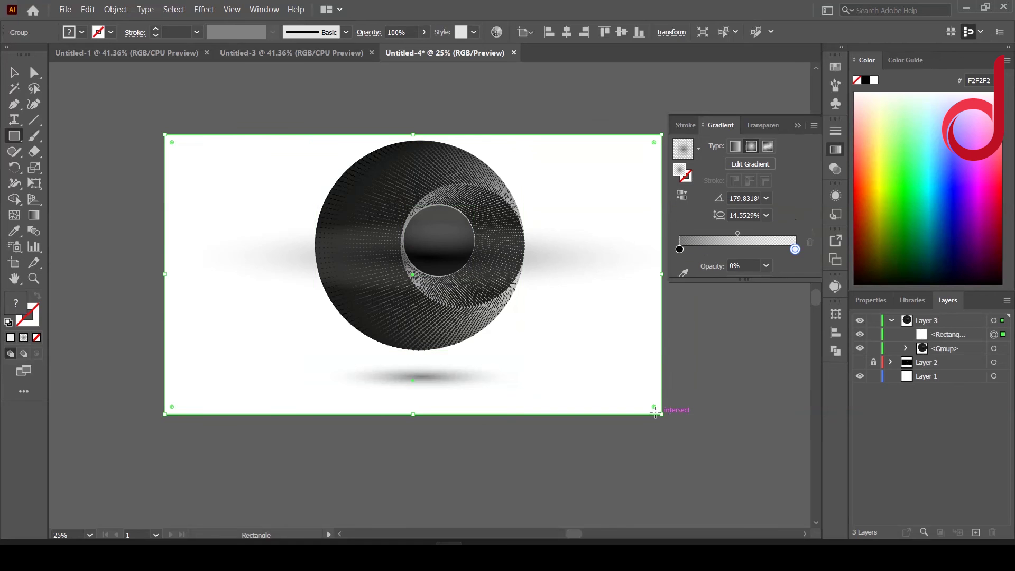
left_click_drag(953, 339, 950, 357)
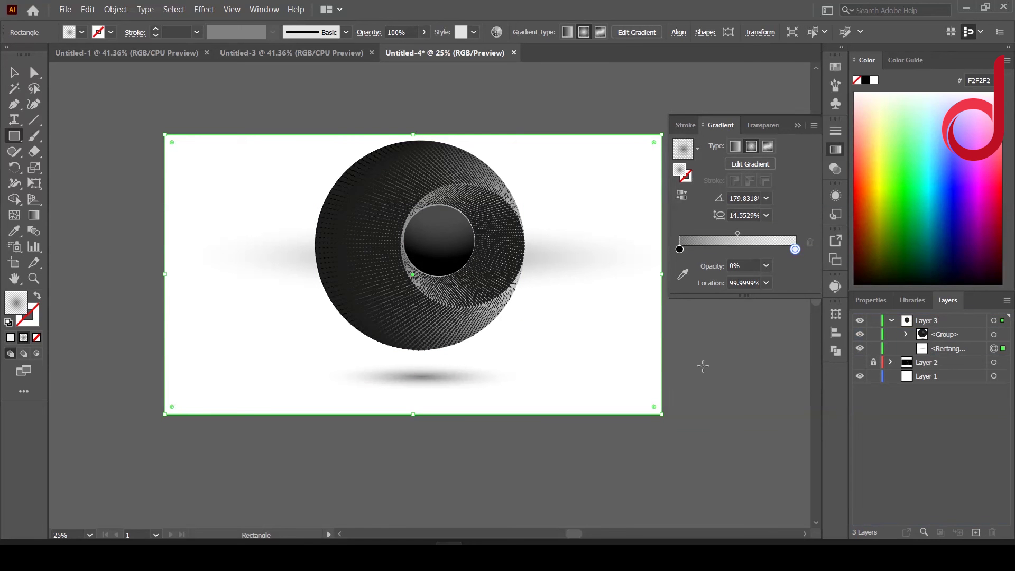
Give the rectangle a black stroke, then swap fill and stroke so it turns near-black
left_click(11, 339)
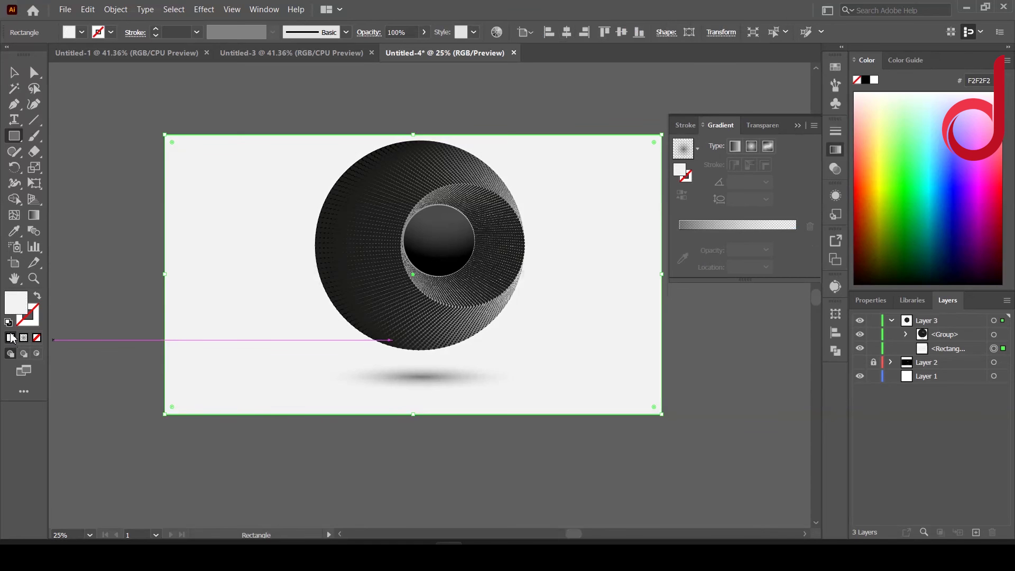
left_click(111, 32)
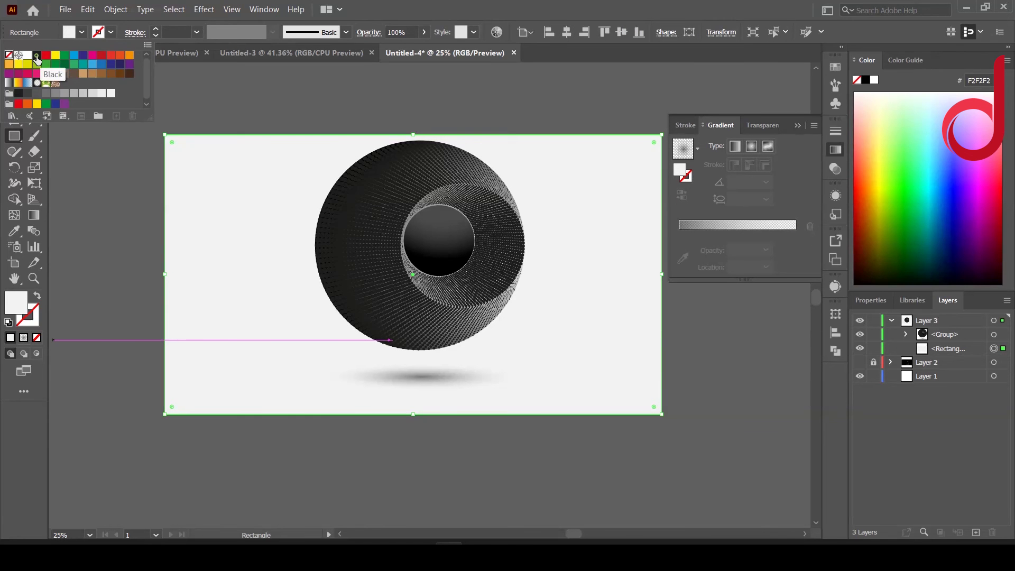
left_click(37, 56)
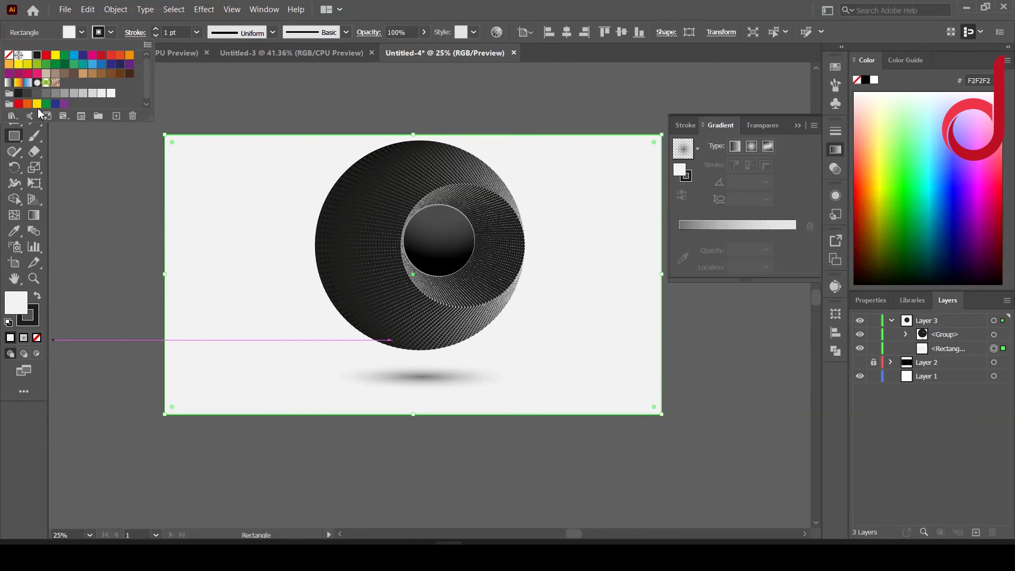
left_click(38, 302)
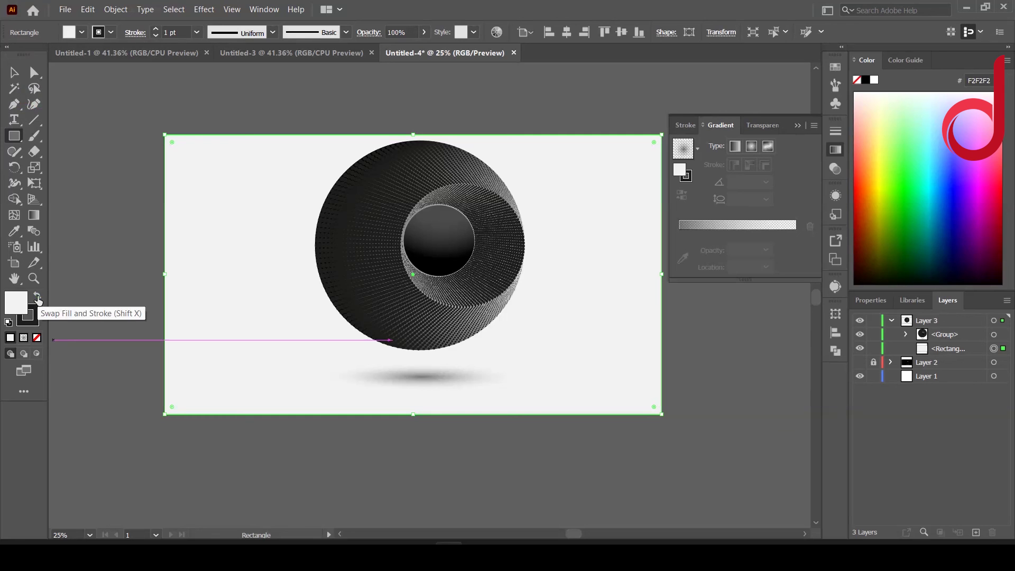
left_click(37, 297)
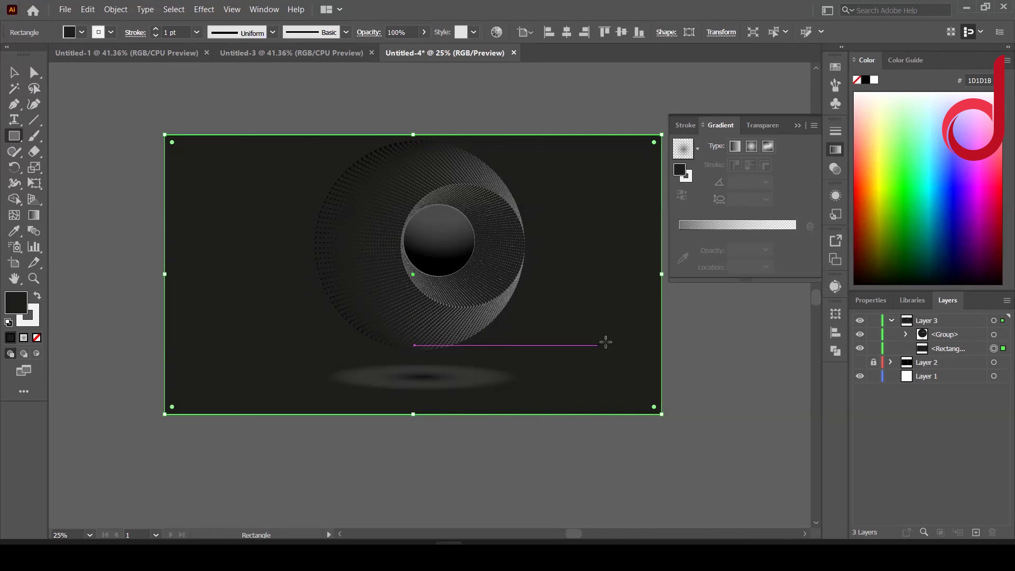
key("v")
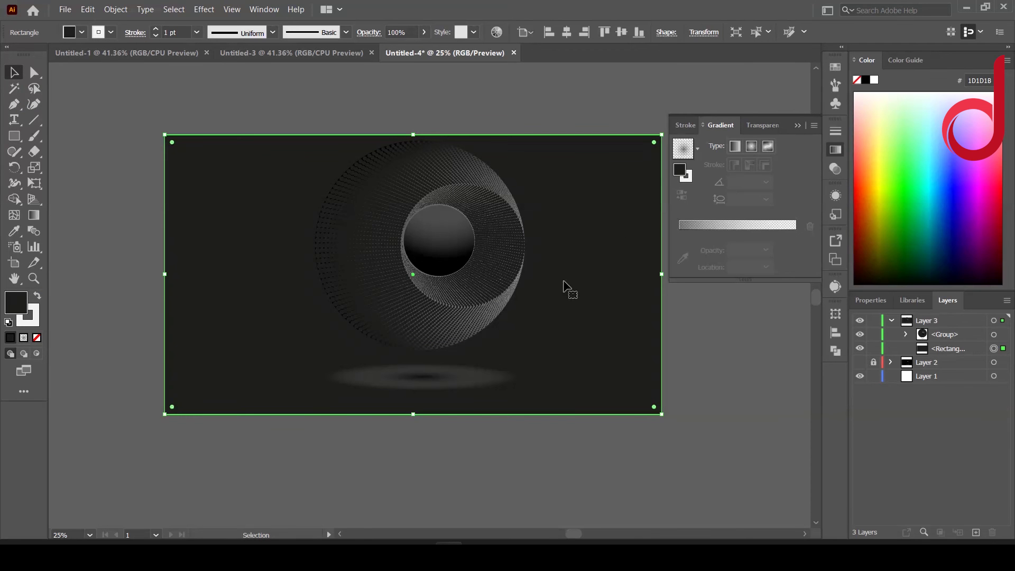
scroll(582, 318, "up", 3)
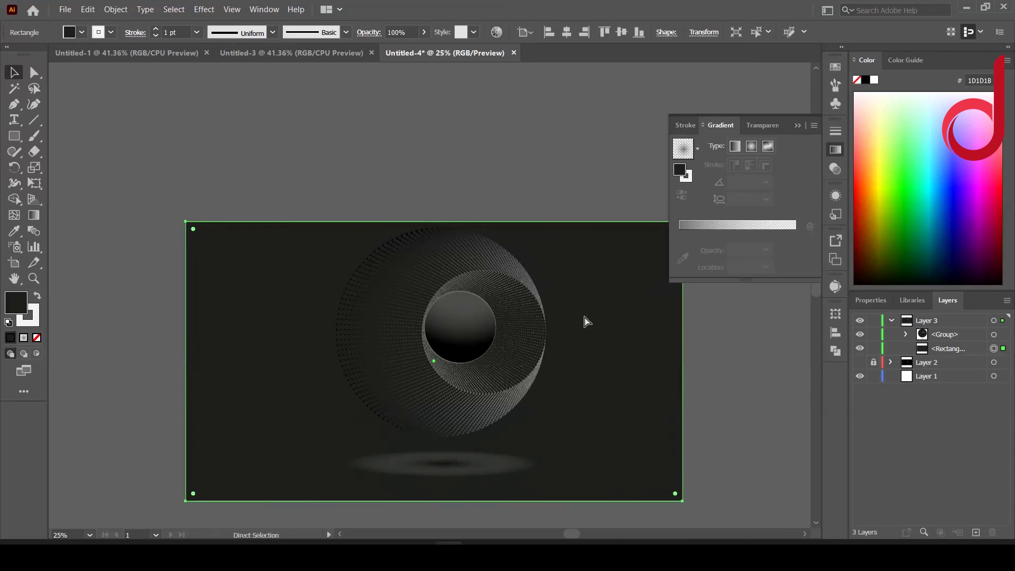
scroll(585, 321, "up", 2)
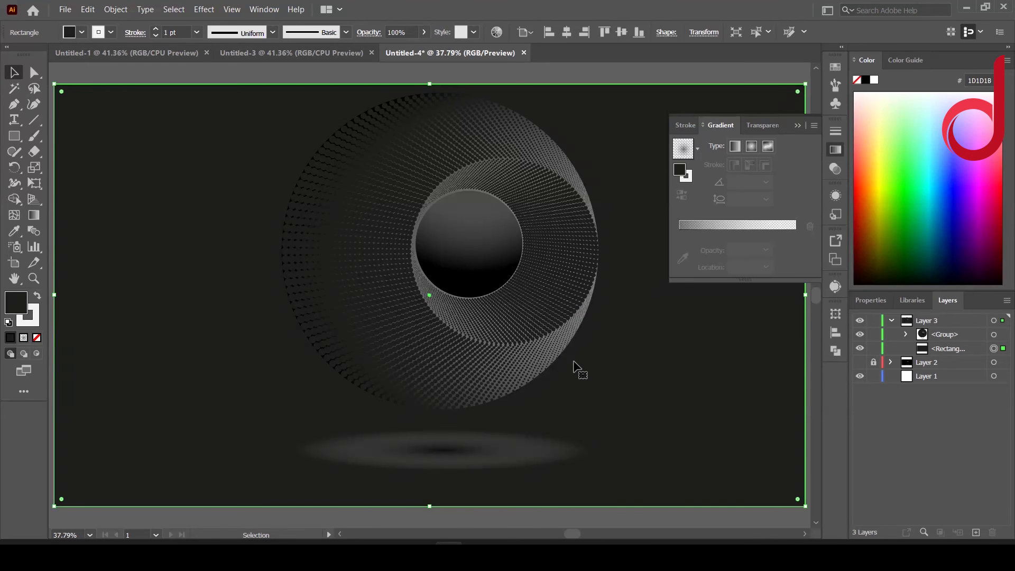
Shift the outer gradient ellipse's gradient midpoint rightward to brighten the tunnel shading
left_click(906, 334)
left_click(995, 418)
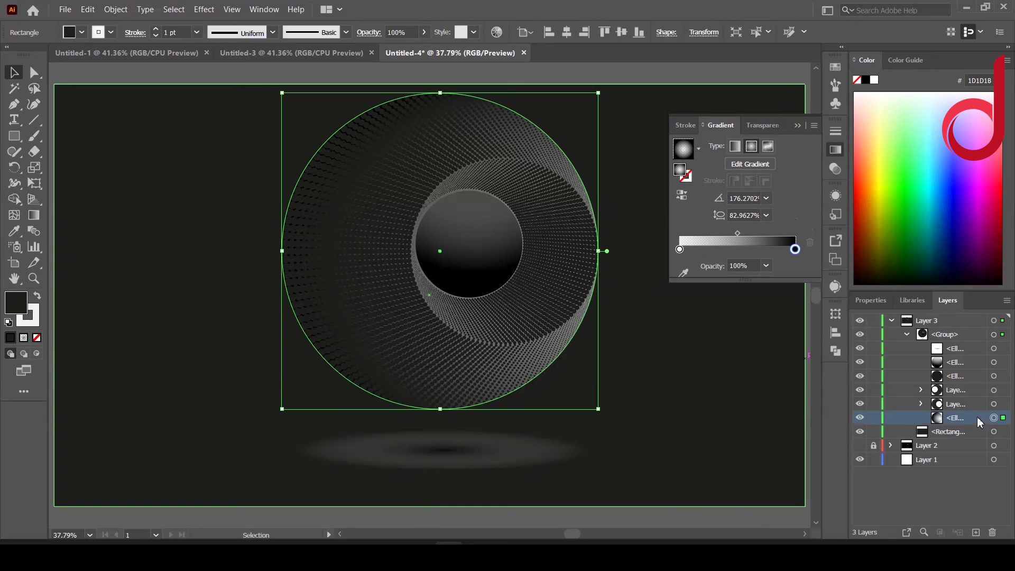
left_click_drag(739, 235, 782, 235)
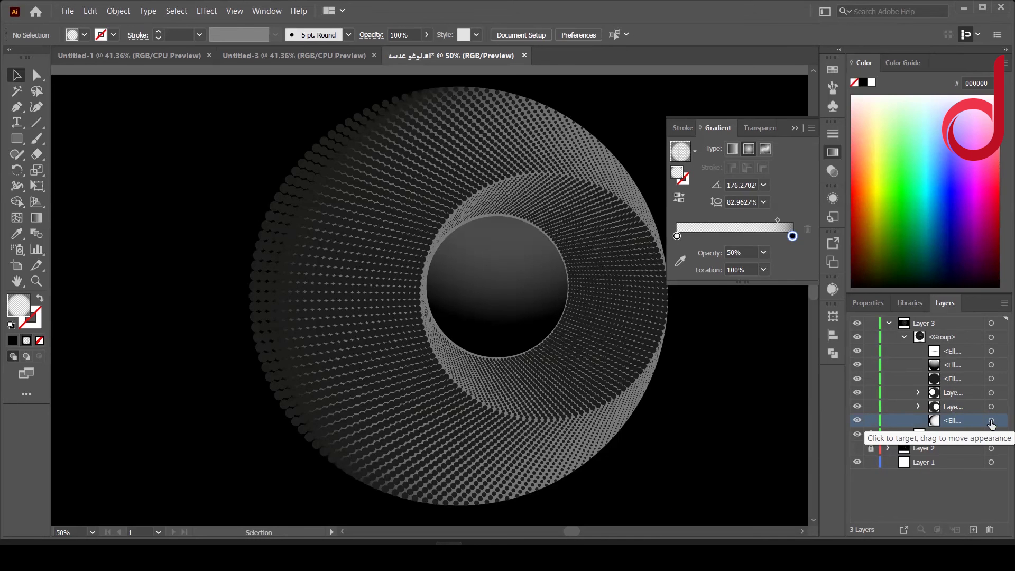
Duplicate the gradient ellipse and move the copy to the top of the group
left_click(992, 421)
left_click_drag(978, 530, 976, 530)
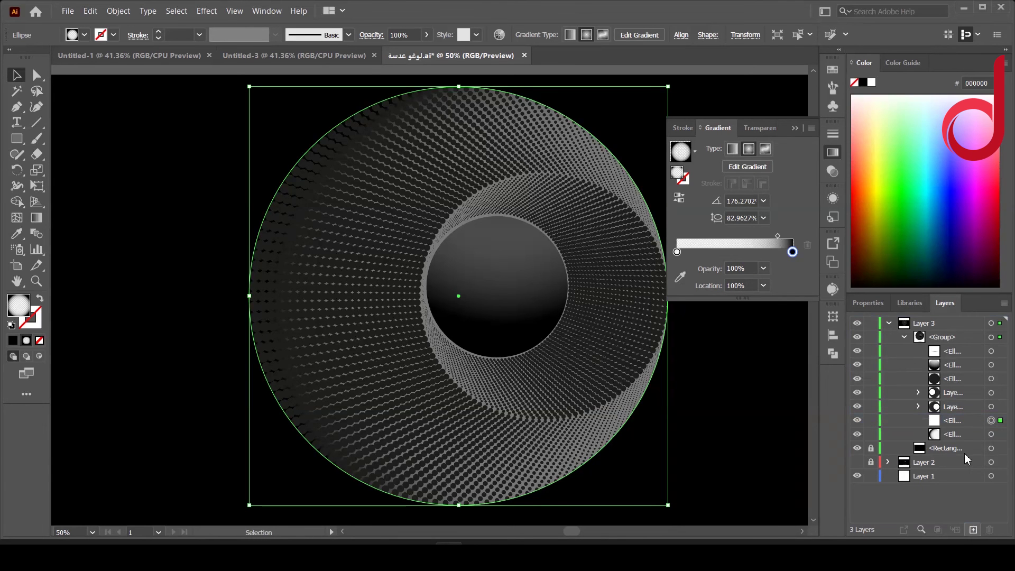
left_click_drag(951, 421, 941, 349)
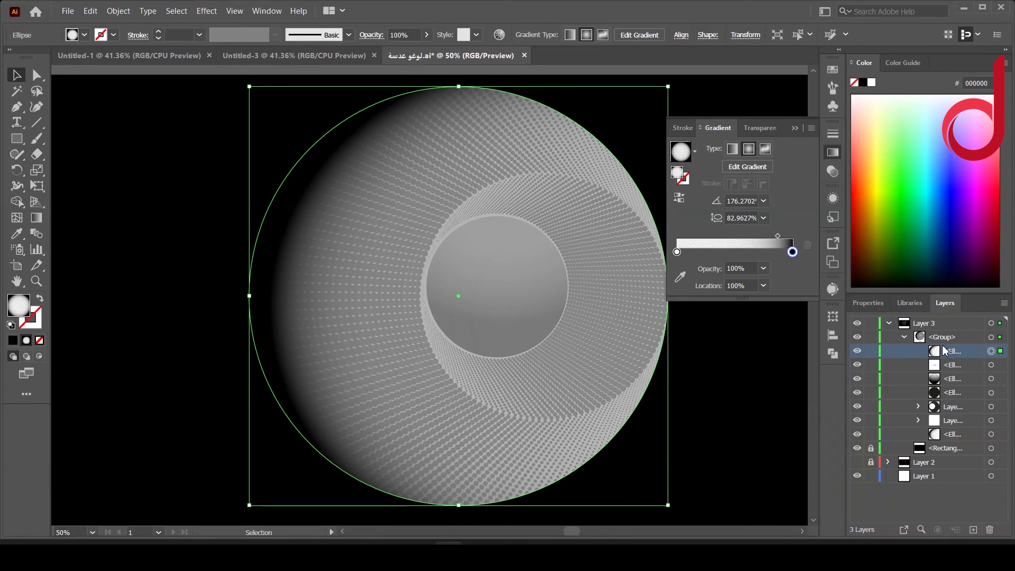
Set the copy's white gradient stop to 0% opacity and black stop to 50%
left_click(678, 253)
left_click(764, 269)
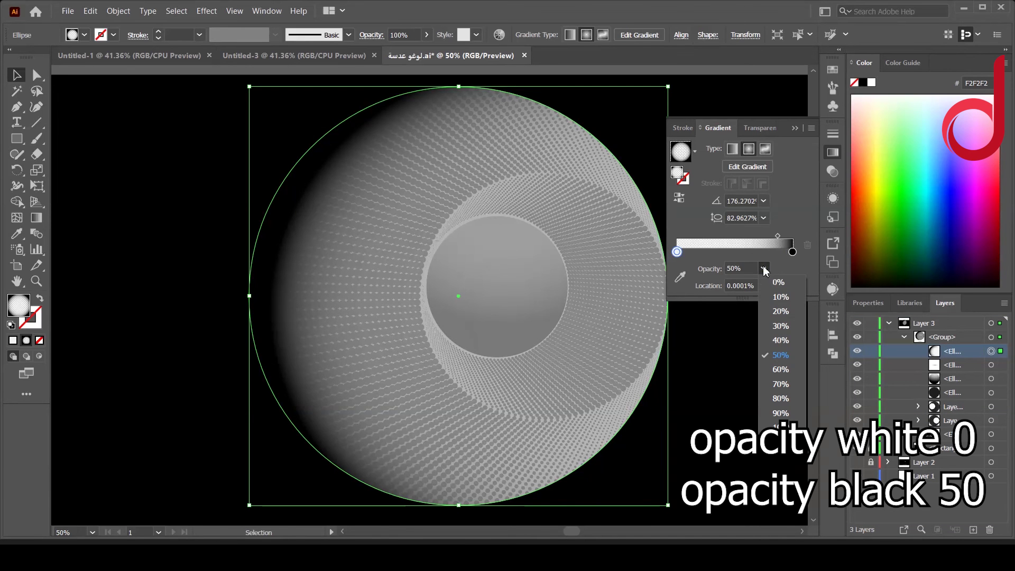
left_click(778, 283)
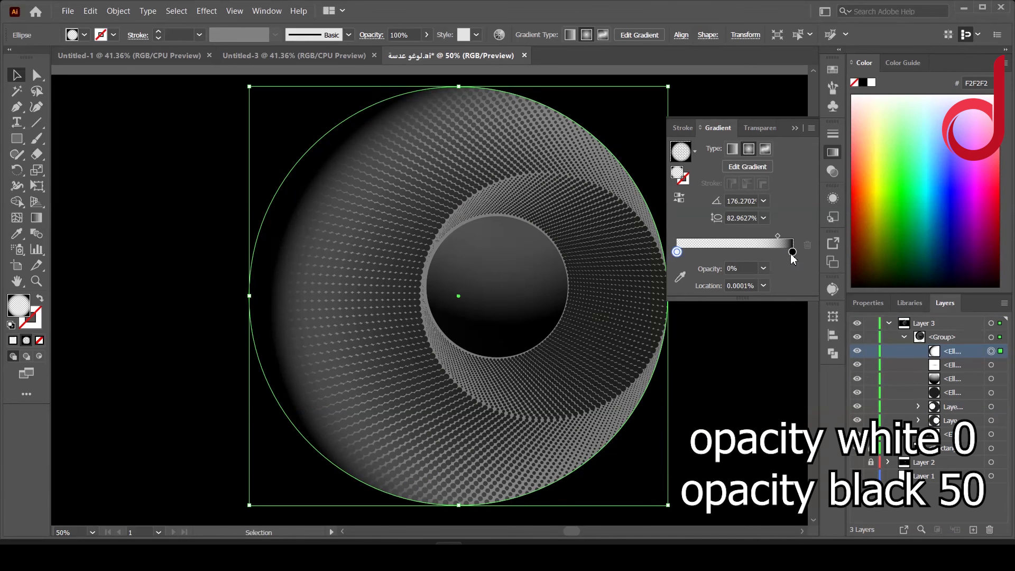
left_click(793, 253)
left_click(764, 269)
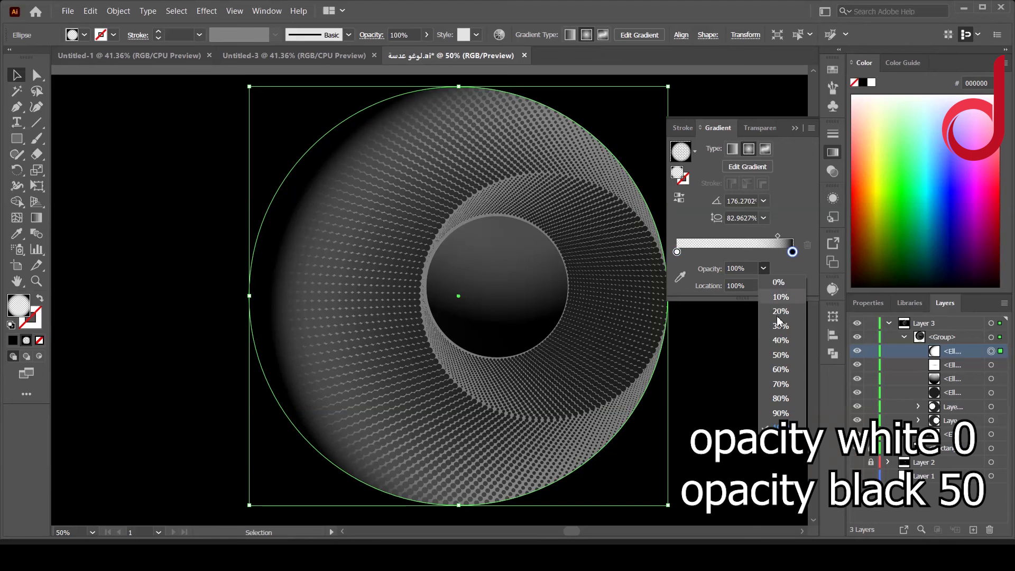
left_click(780, 355)
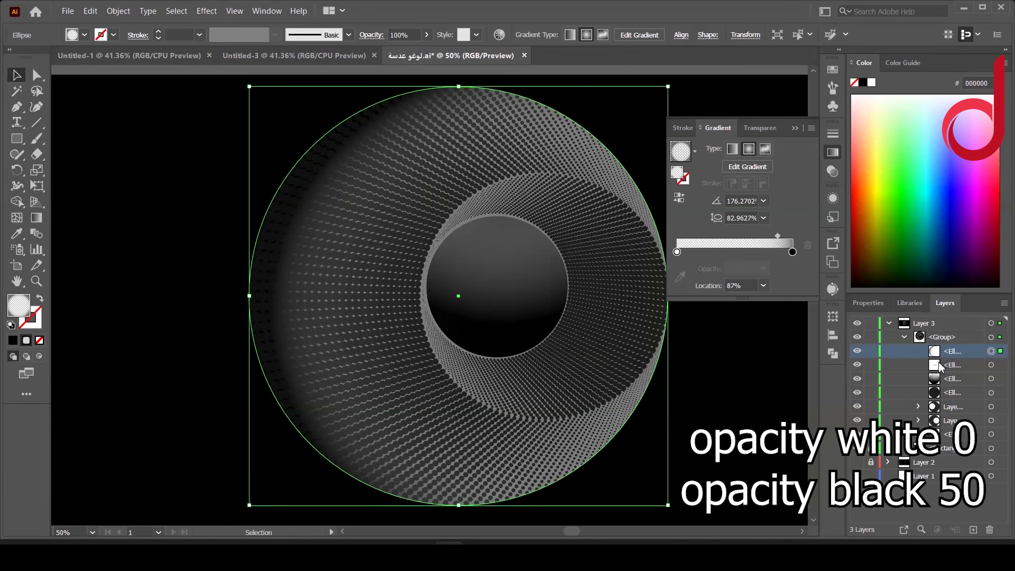
Toggle the new shading ellipse to compare, then fit the whole artboard in view
left_click(857, 352)
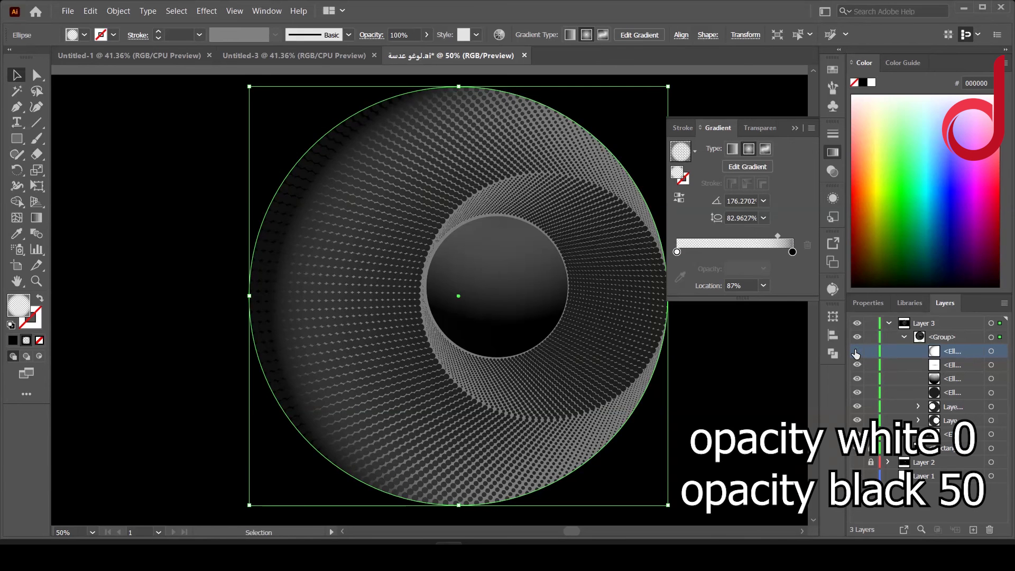
key("ctrl+shift+a")
left_click(857, 351)
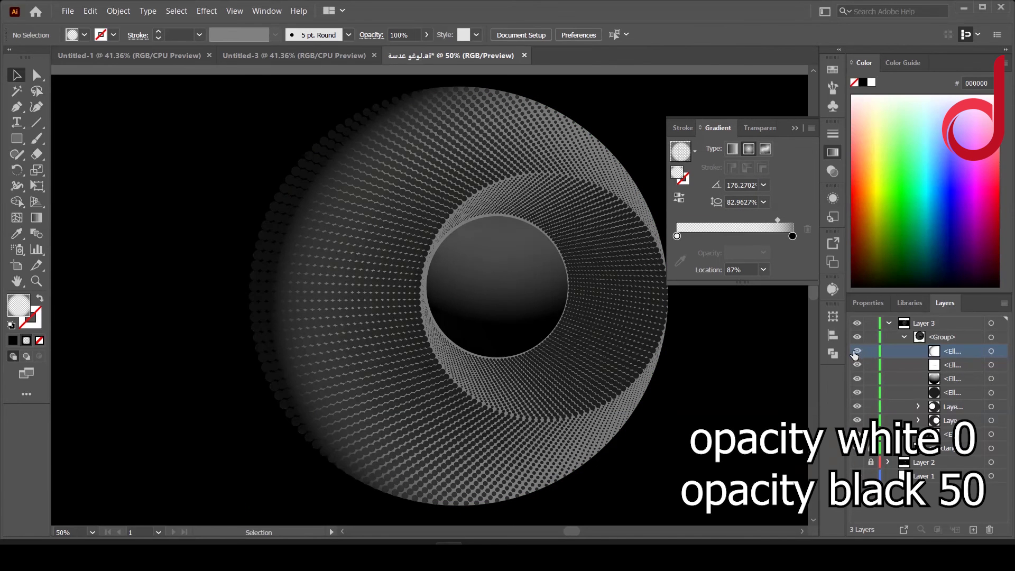
left_click(795, 128)
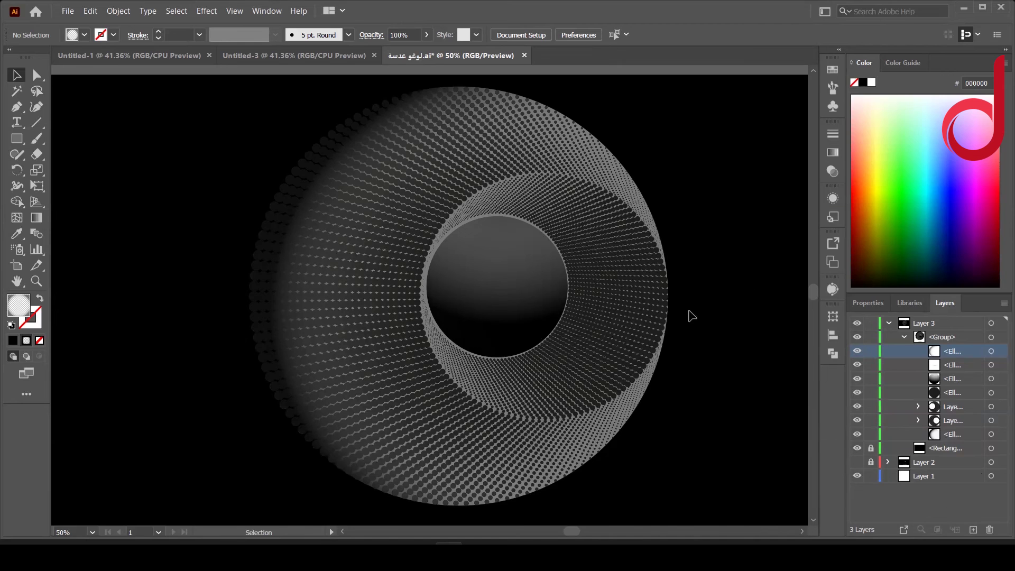
key("ctrl+0")
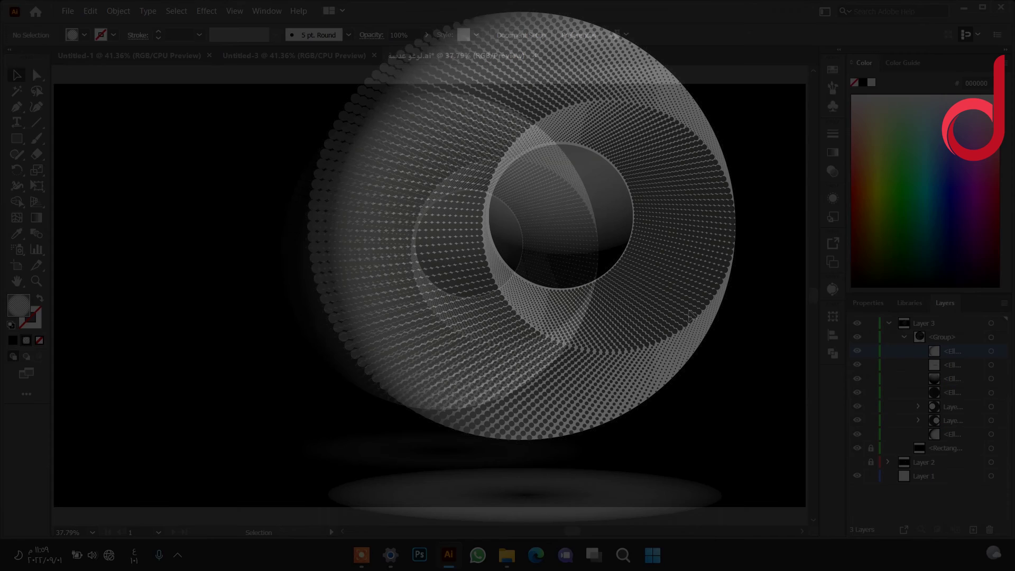